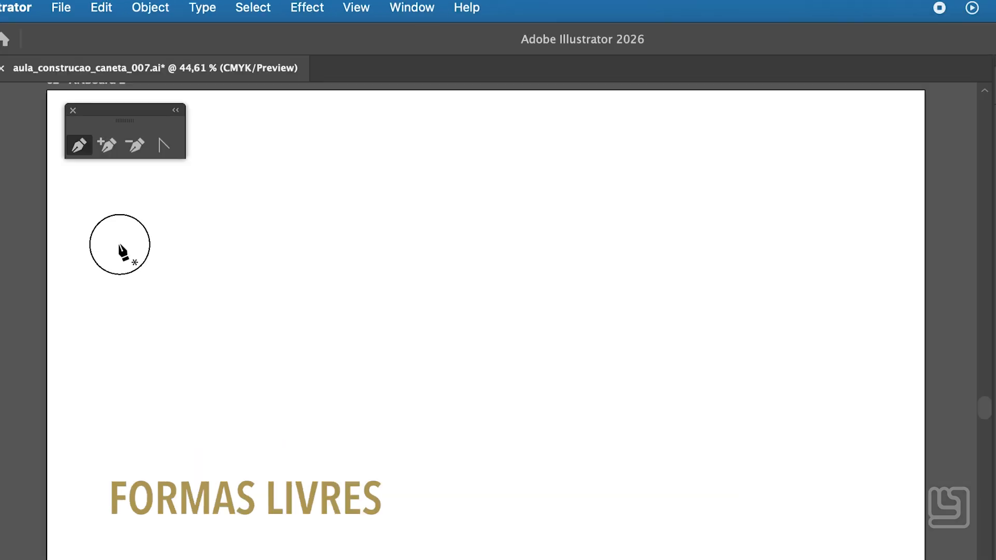
- Draw the upper edge of a freeform zigzag outline with the Pen tool, using straight segments across the artboard's upper part
left_click(119, 244)
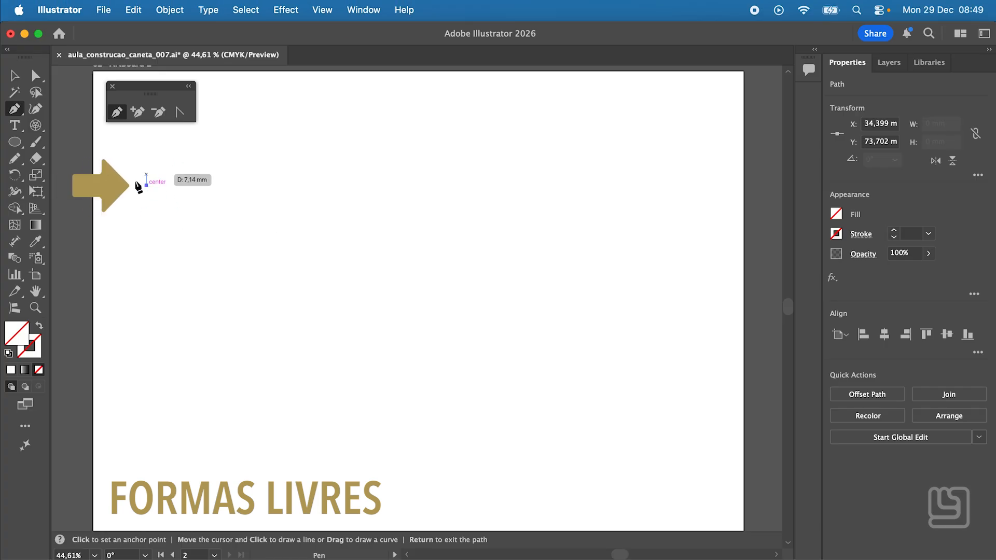
left_click(219, 153)
left_click(207, 224)
left_click(261, 153)
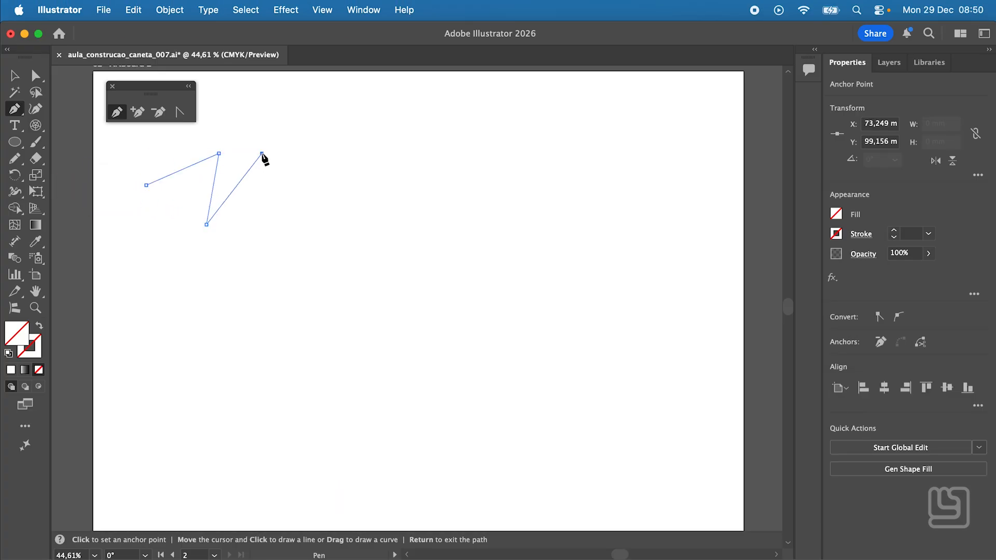
left_click(261, 209)
left_click(330, 209)
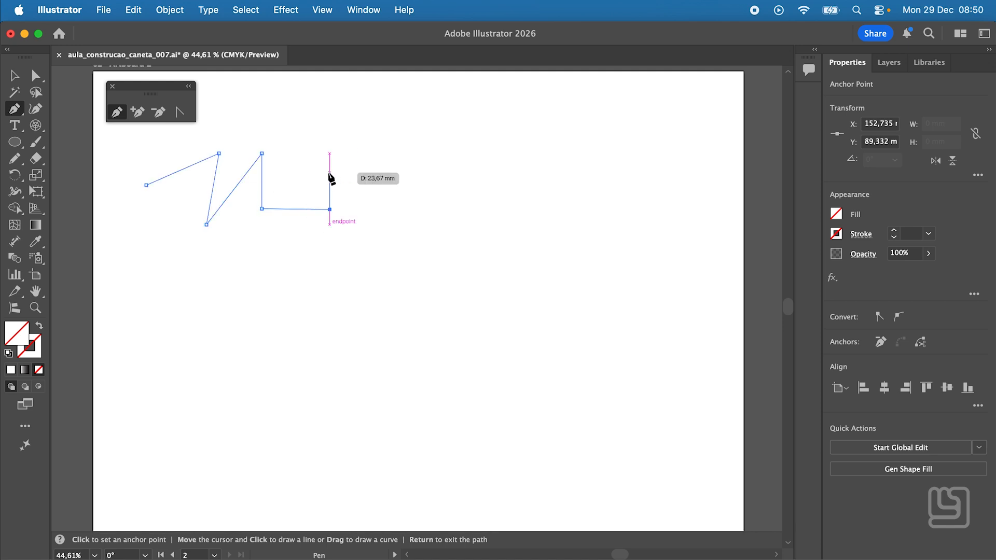
left_click(303, 177)
left_click(389, 169)
left_click(350, 228)
left_click(436, 195)
left_click(400, 240)
left_click(528, 208)
left_click(496, 172)
left_click(583, 178)
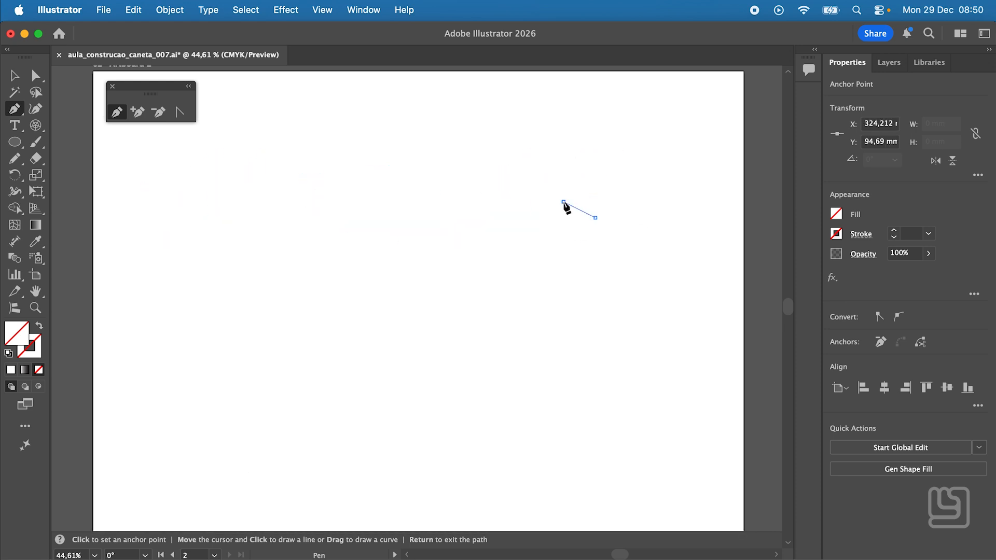
- Continue the zigzag outline back along its lower edge and close it at the starting anchor, about 302 × 73 mm overall
left_click(573, 229)
left_click(394, 266)
left_click(371, 245)
left_click(317, 257)
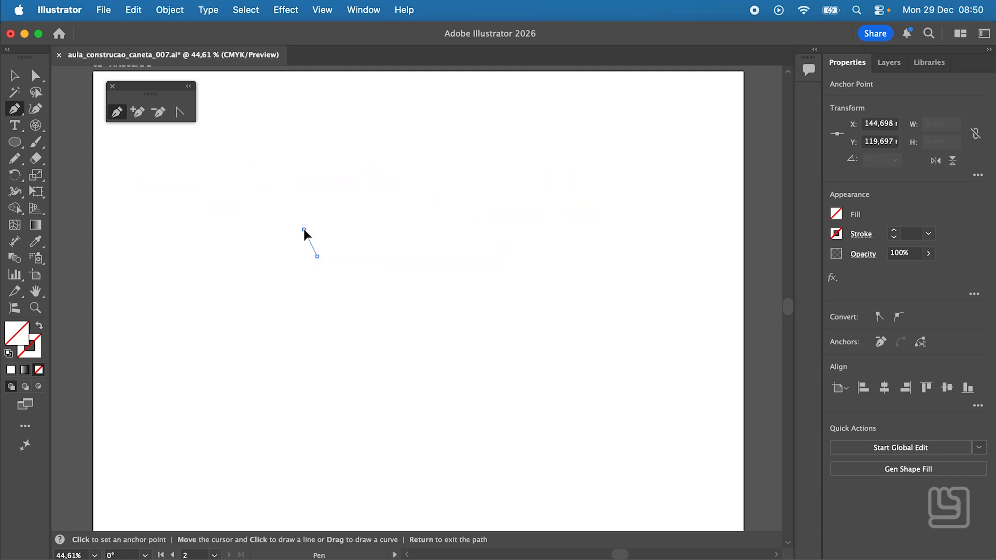
left_click(304, 229)
left_click(228, 237)
left_click(188, 258)
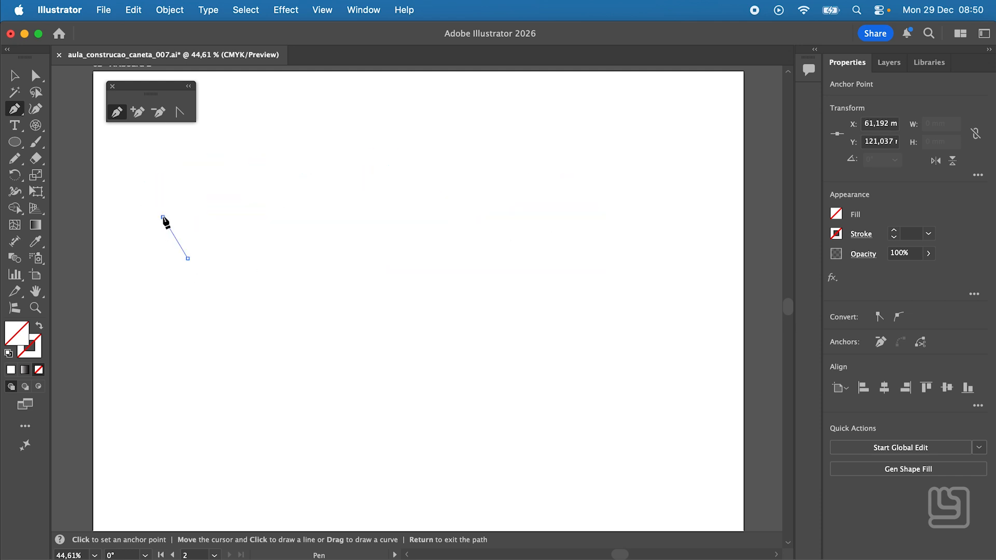
left_click(163, 217)
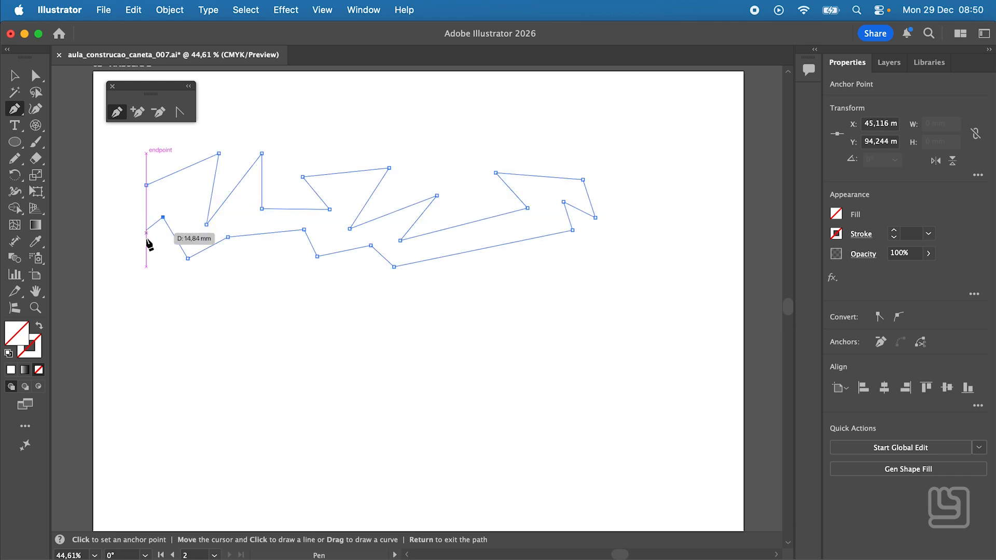
left_click(128, 248)
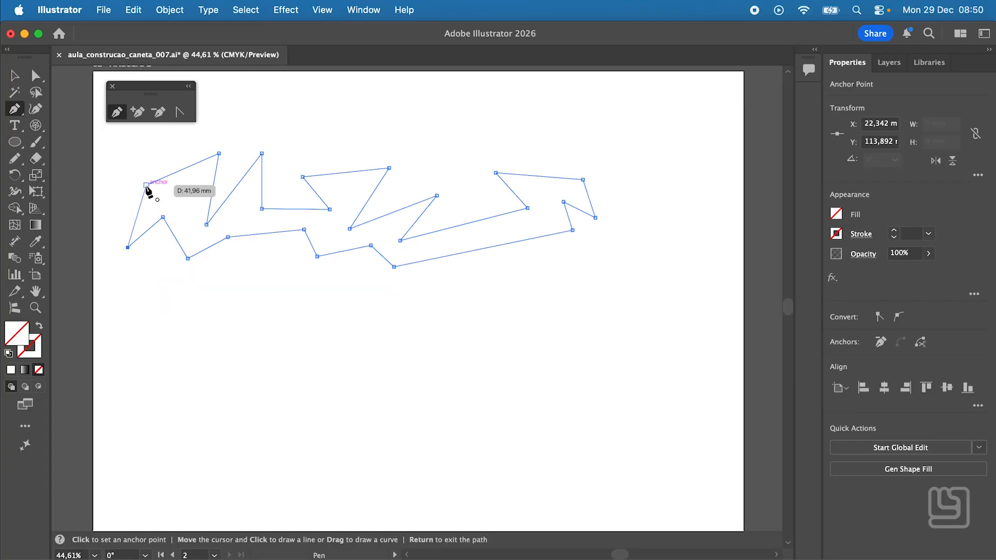
left_click(147, 185)
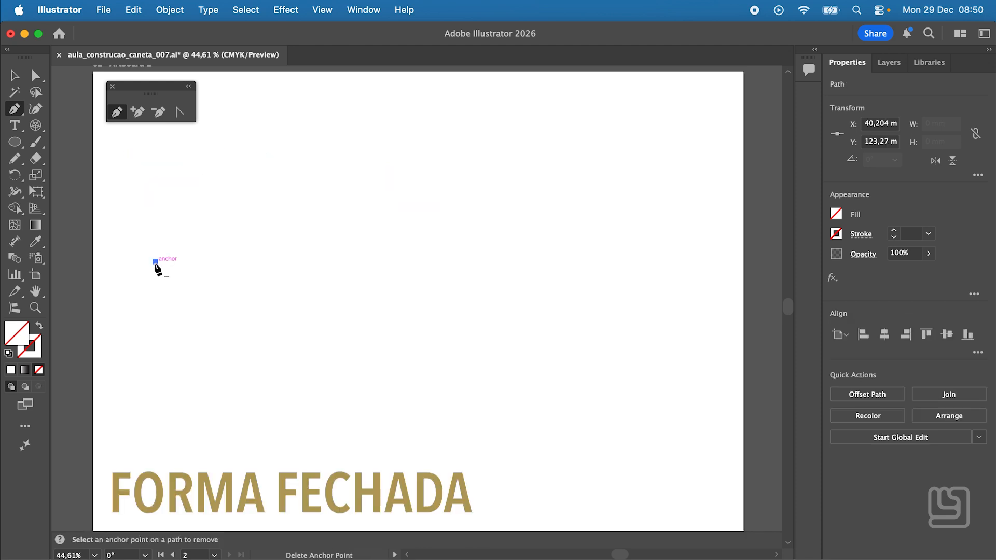
- Start a second zigzag path with straight segments below the left part of the closed shape
left_click(155, 262)
left_click(132, 284)
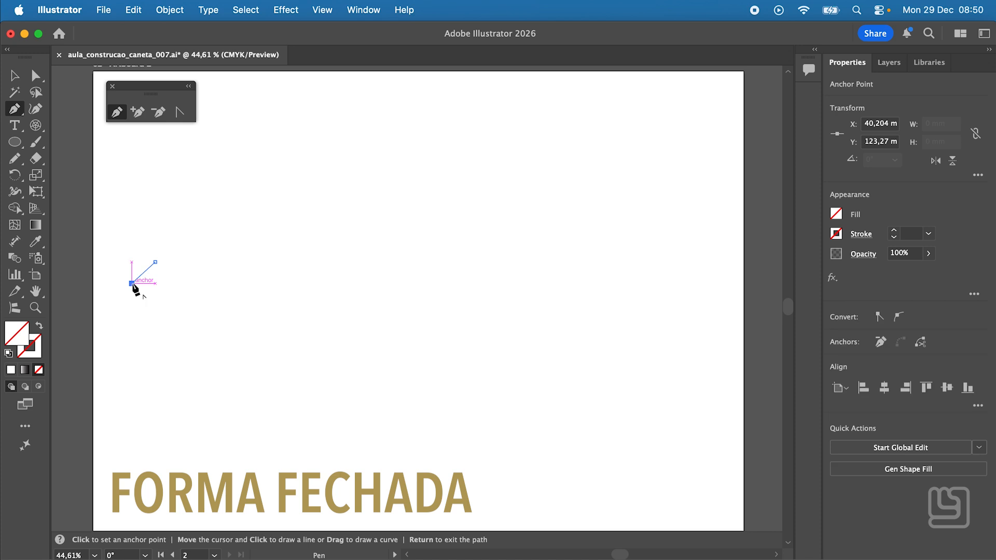
left_click(181, 324)
left_click(220, 295)
left_click(235, 324)
left_click(269, 293)
left_click(294, 312)
left_click(293, 279)
left_click(330, 314)
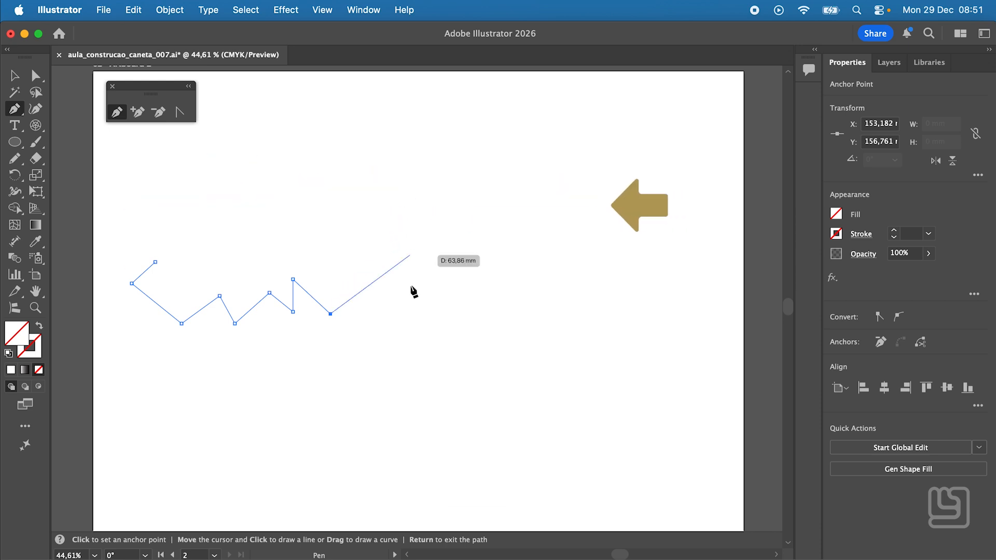
- Extend the second path around a narrow right end and back leftward beneath its upper zigzag, leaving it open
left_click(404, 287)
left_click(413, 311)
left_click(355, 335)
left_click(312, 330)
left_click(279, 362)
left_click(226, 343)
left_click(185, 349)
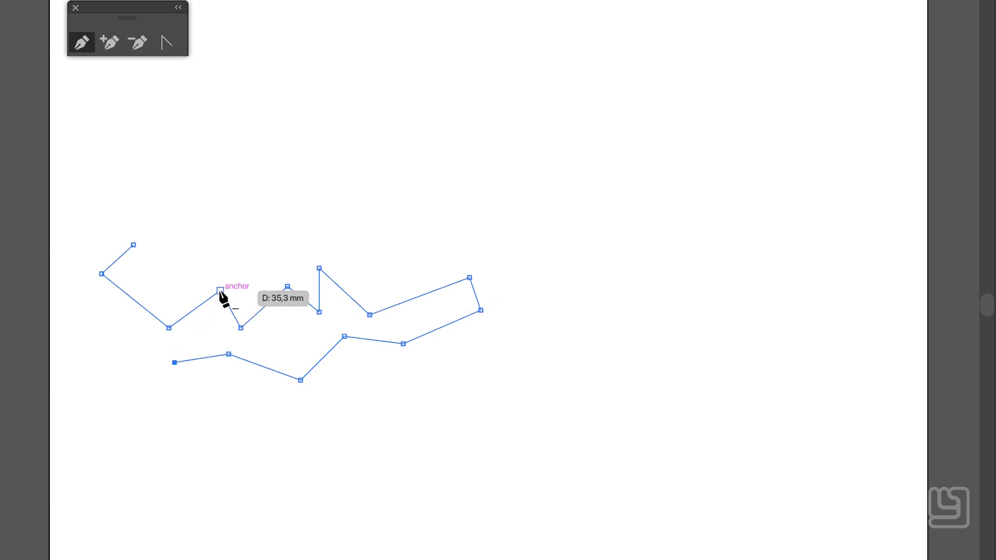
- Delete the low anchor between the second path's first two peaks and add a new anchor midway along the resulting segment
left_click(239, 328)
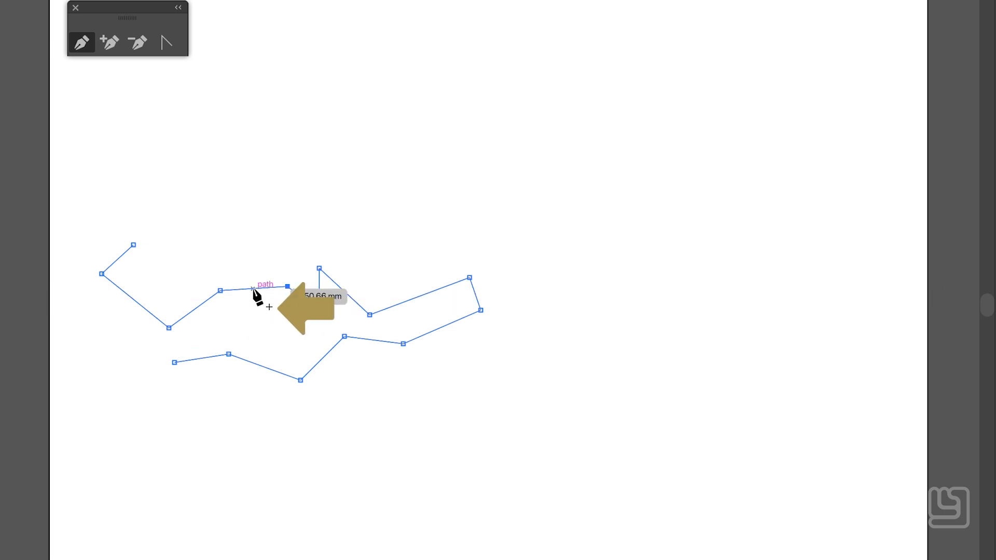
left_click(253, 289)
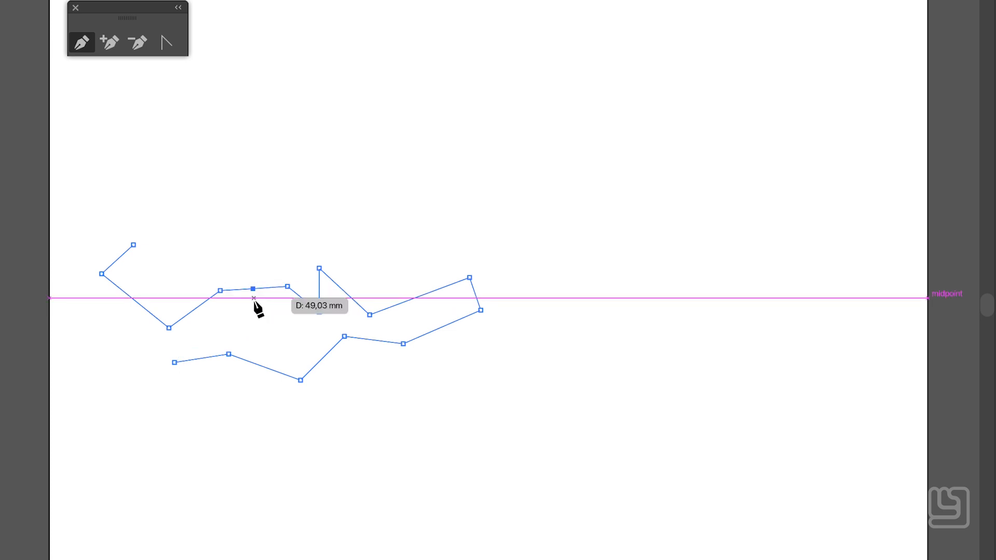
- Resume the second path from its lower-left end, draw it around the lower left up beside its start, and finish it open
left_click(175, 362)
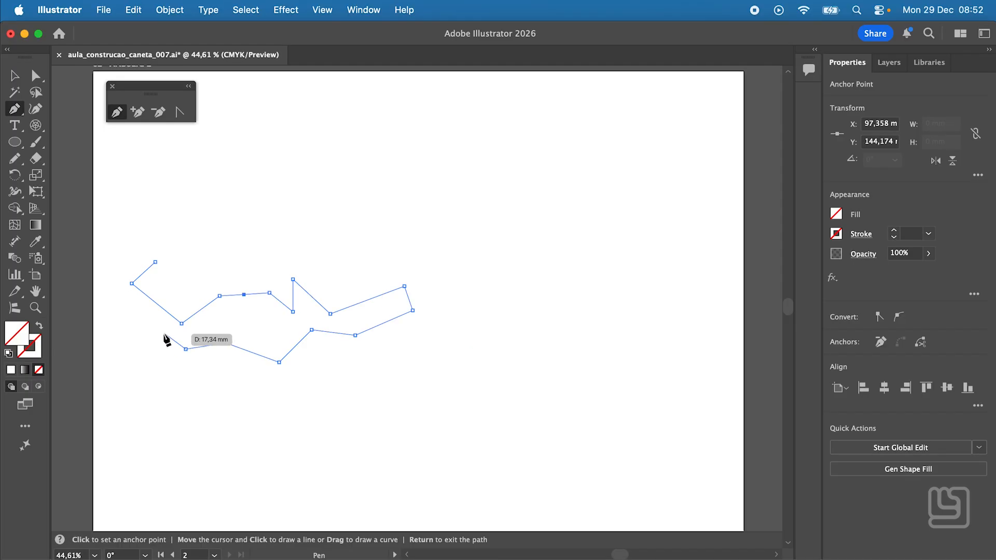
left_click(203, 412)
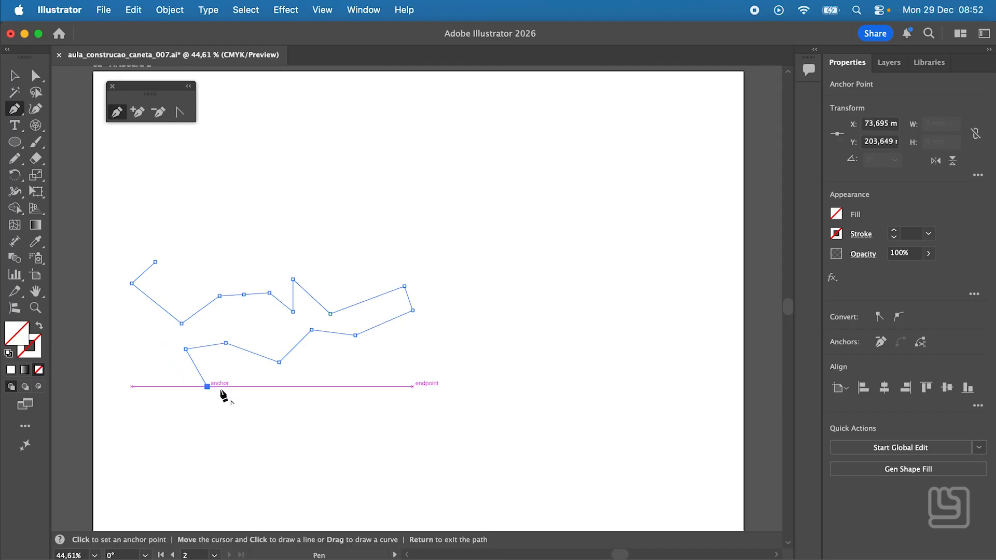
left_click(256, 413)
left_click(262, 389)
left_click(293, 440)
left_click(180, 436)
left_click(145, 364)
left_click(127, 327)
left_click(116, 285)
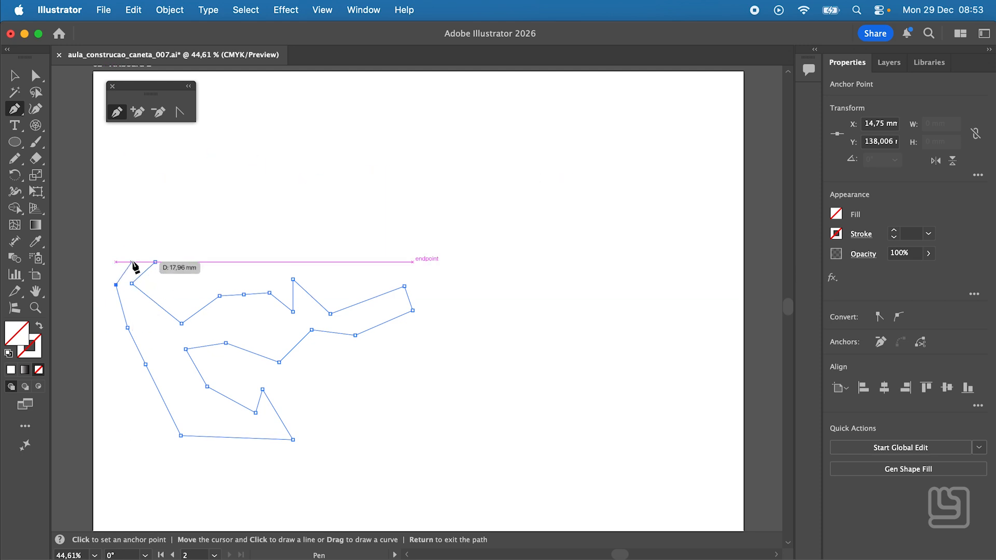
left_click(131, 261)
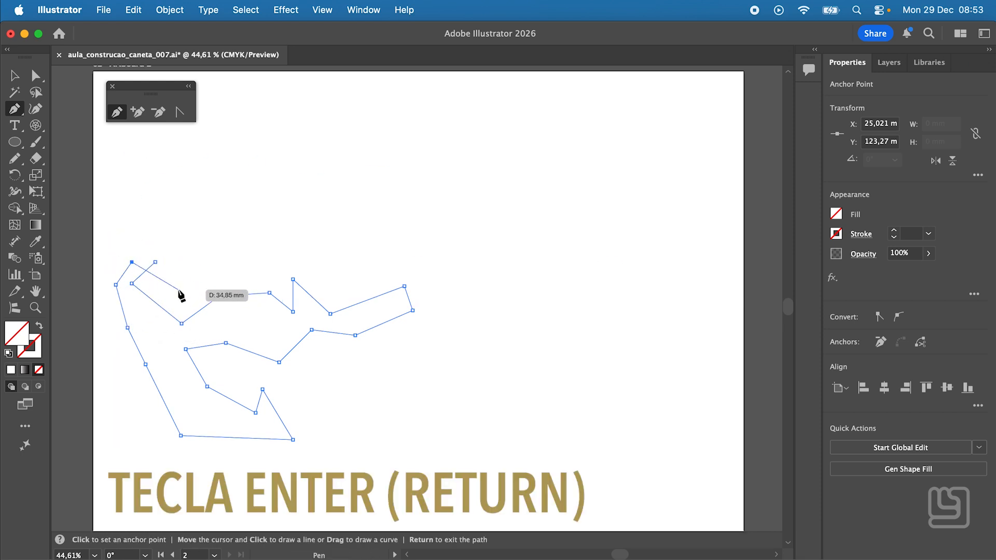
scroll(176, 292, "down", 1)
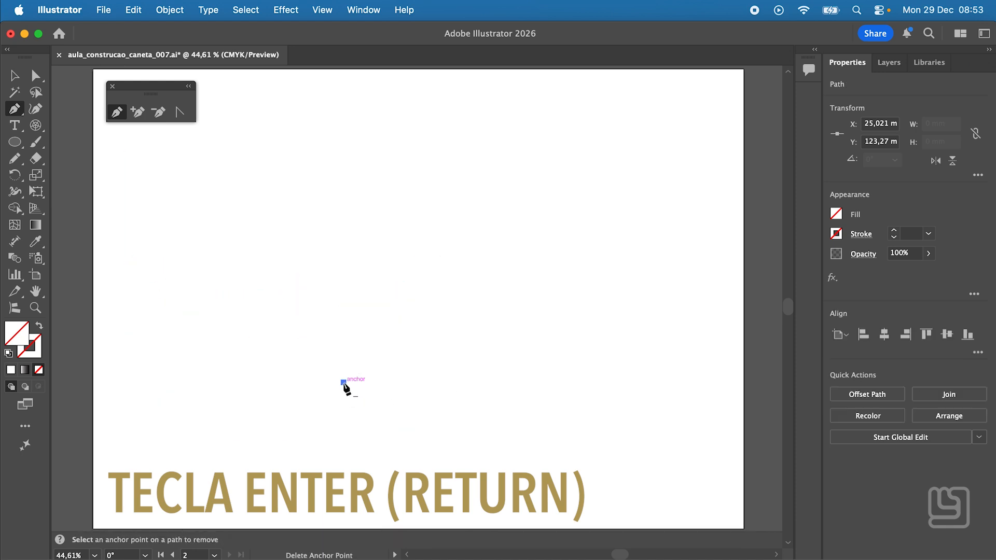
- Draw a small open zigzag path of six anchors in the lower middle of the artboard and end it by deselecting
left_click(343, 382)
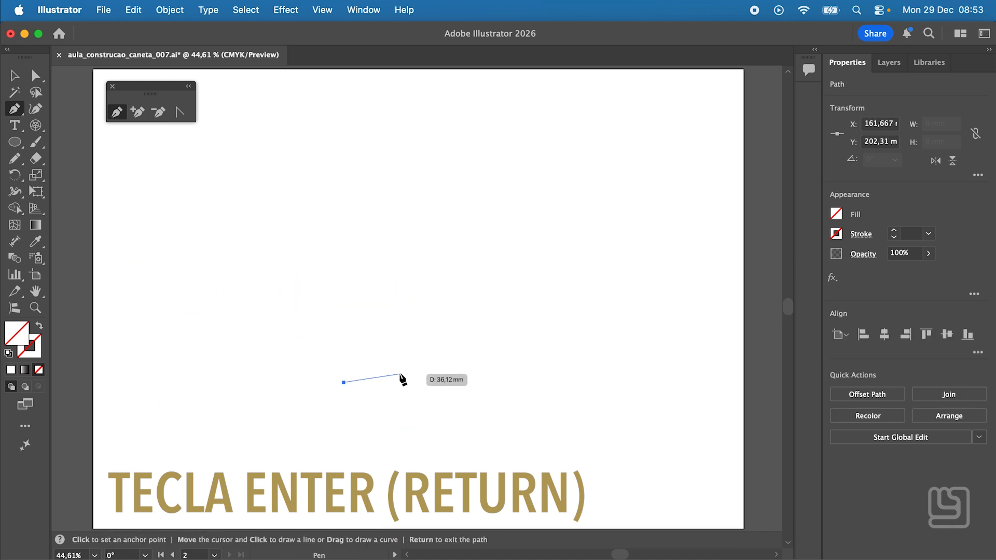
left_click(400, 373)
left_click(394, 404)
left_click(442, 401)
left_click(408, 431)
left_click(362, 428)
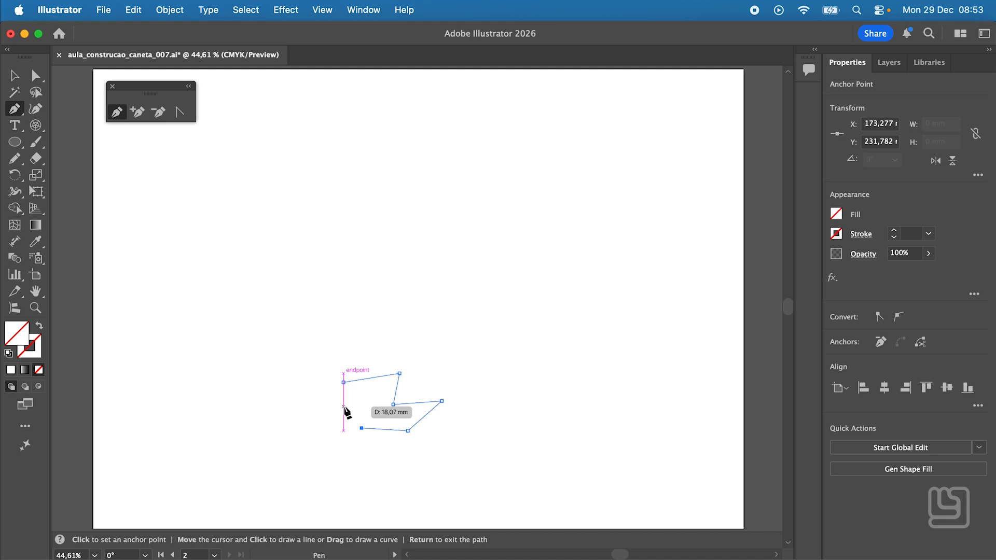
key("super")
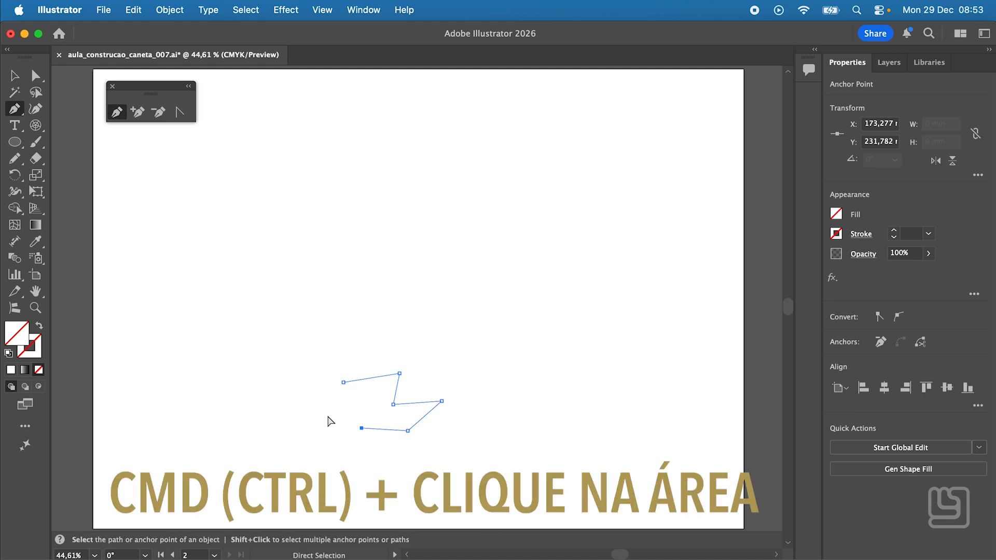
left_click(330, 421, "super")
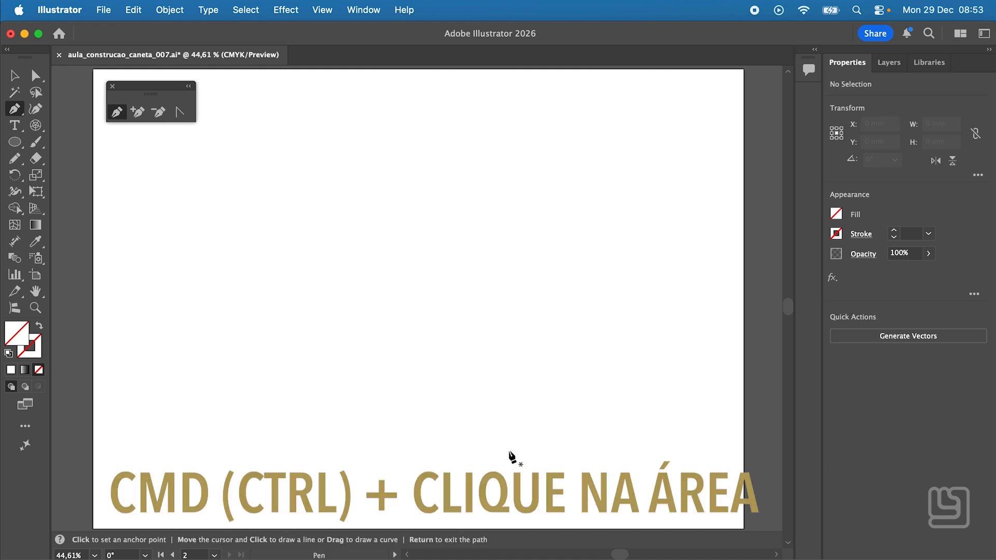
- Select all three paths, give them a 4 pt black stroke with no fill, and deselect them
left_click(14, 75)
left_click_drag(243, 218, 500, 470)
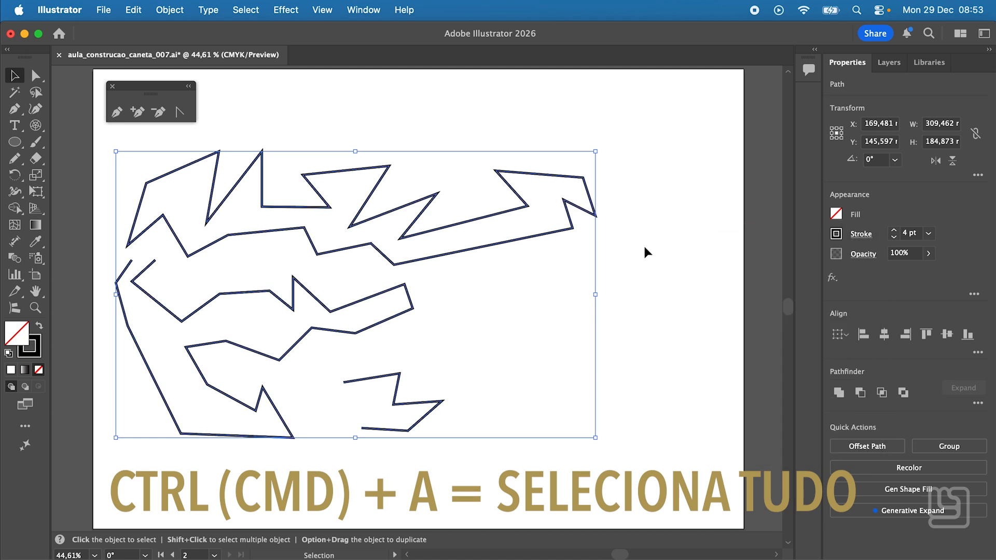
left_click(643, 243)
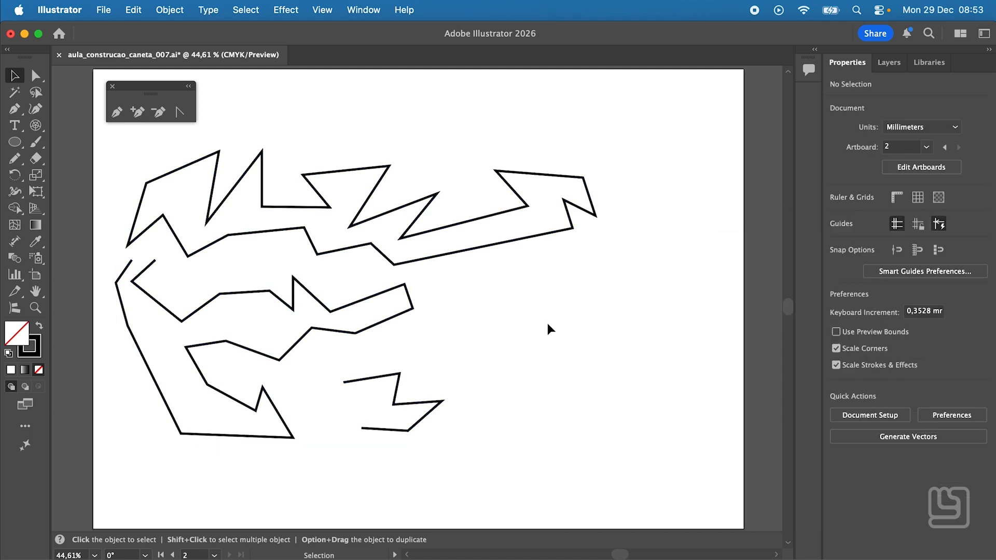
- Add an anchor to the closed shape's upper-right edge and raise it into a peak at about Y 46 mm
left_click(117, 112)
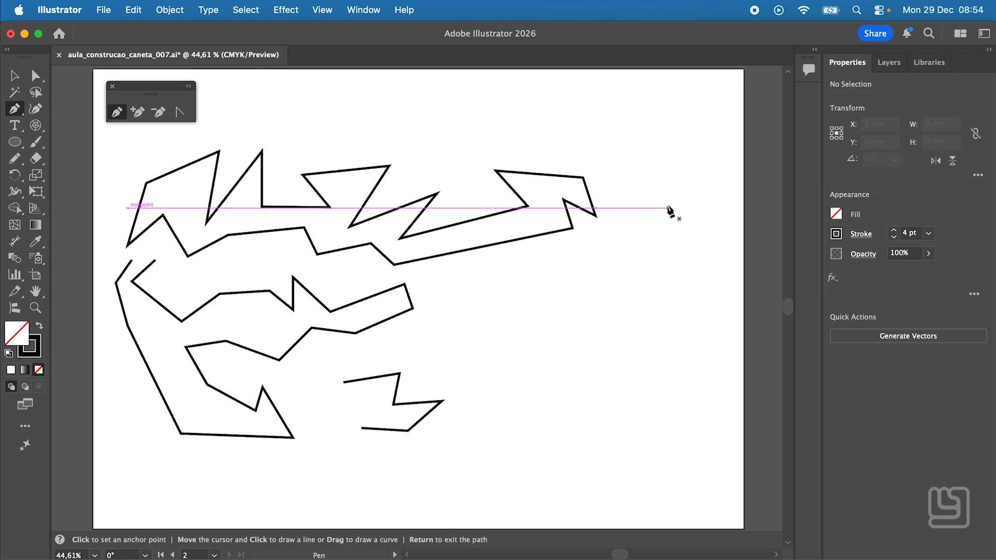
left_click(590, 199, "super")
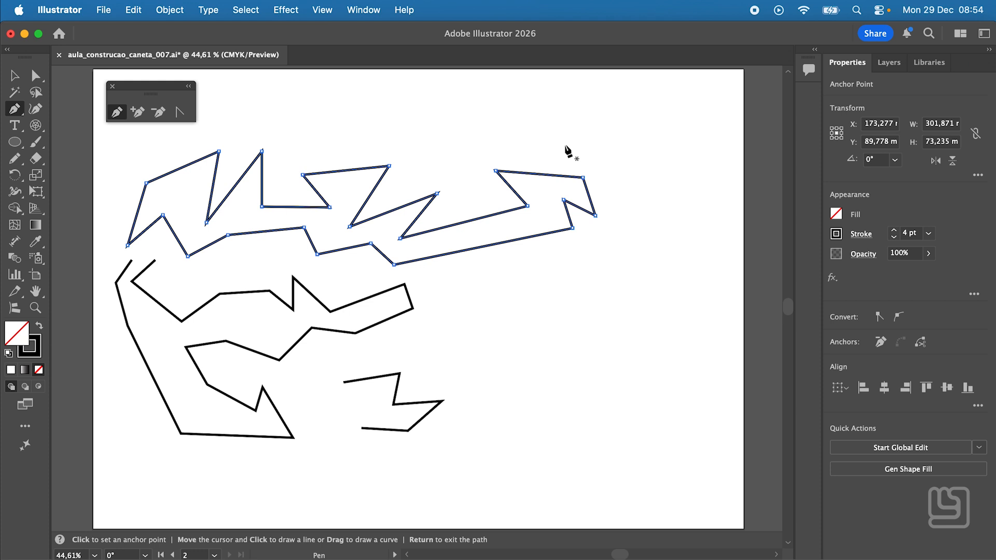
left_click(540, 175)
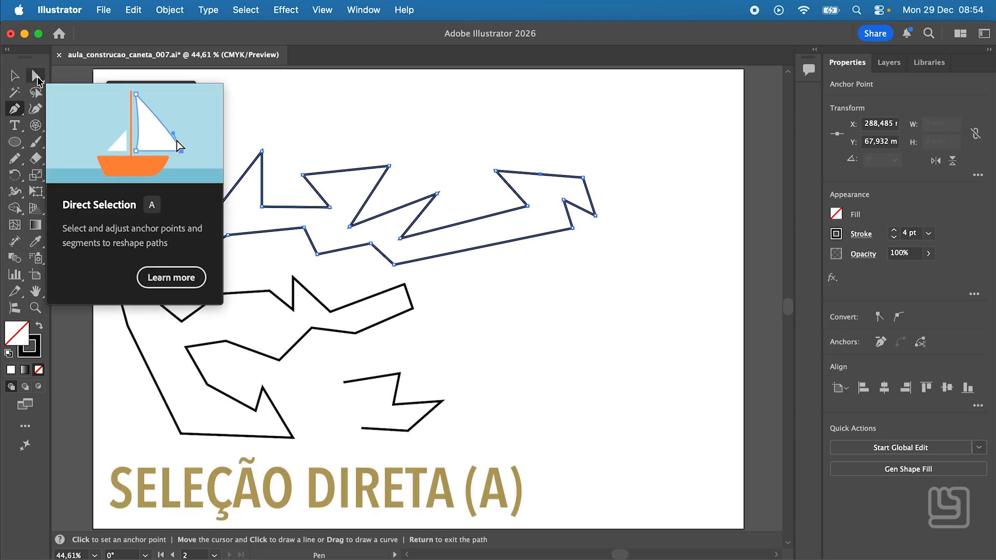
left_click(36, 78)
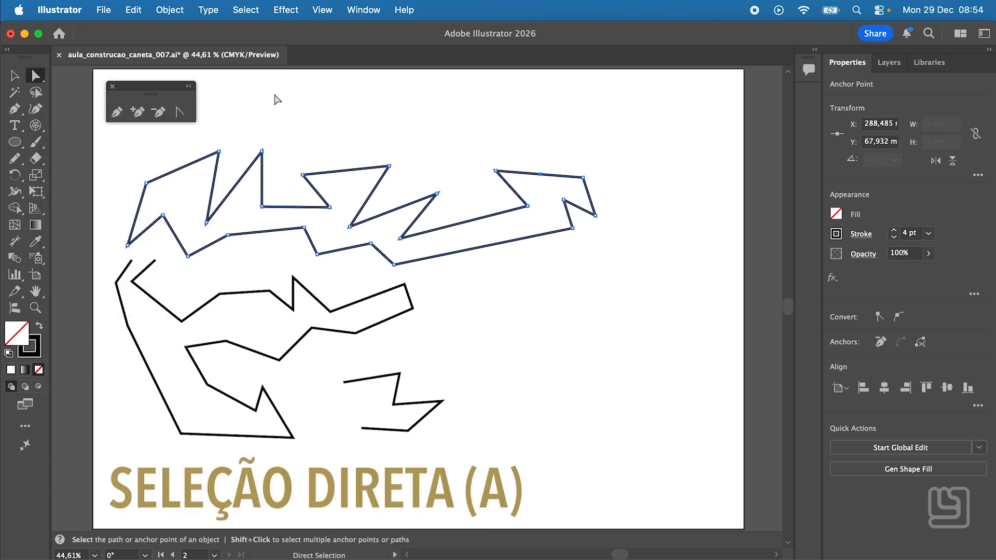
left_click_drag(539, 173, 541, 140)
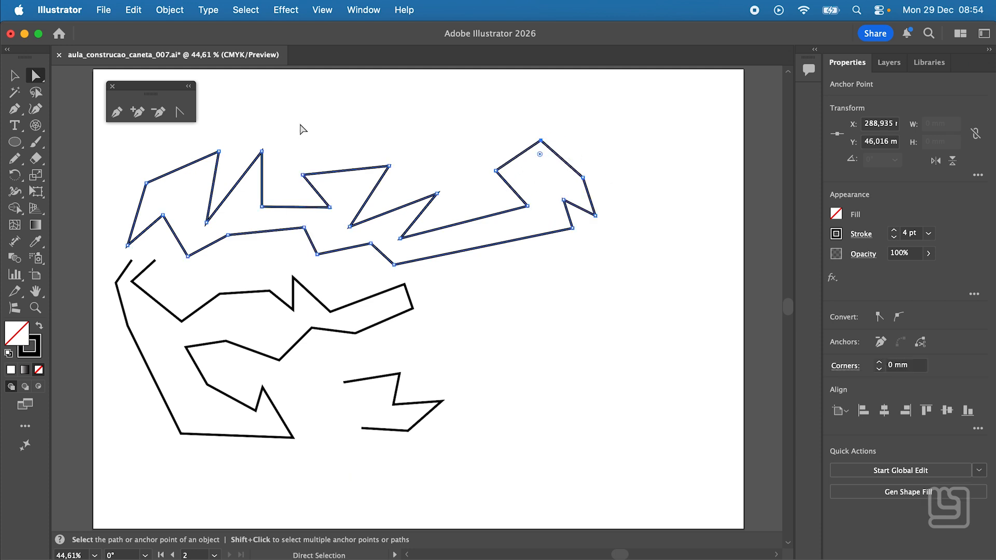
- Add an anchor on the closed shape's long lower-right edge and move it and the adjacent right corner outward
left_click(115, 115)
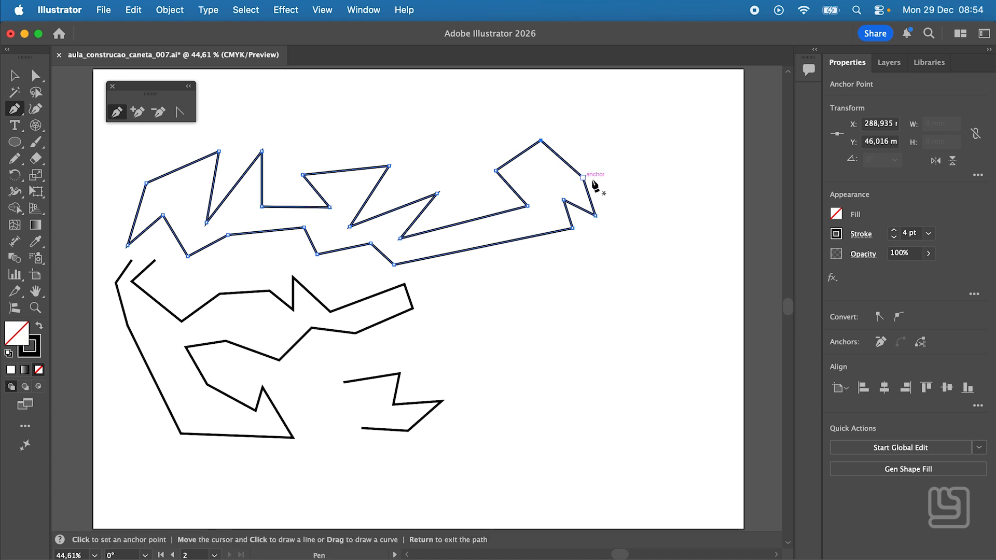
left_click(516, 240)
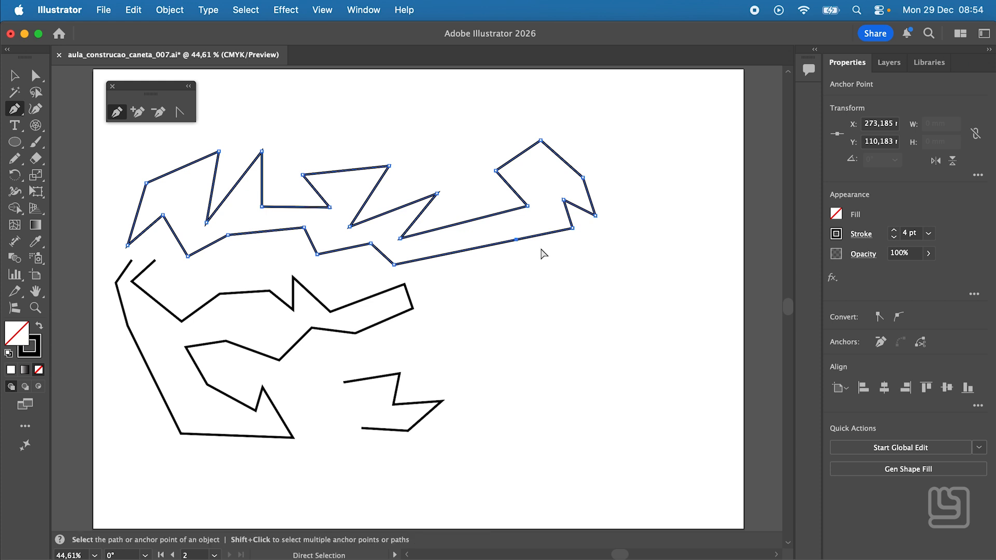
left_click_drag(517, 240, 585, 236)
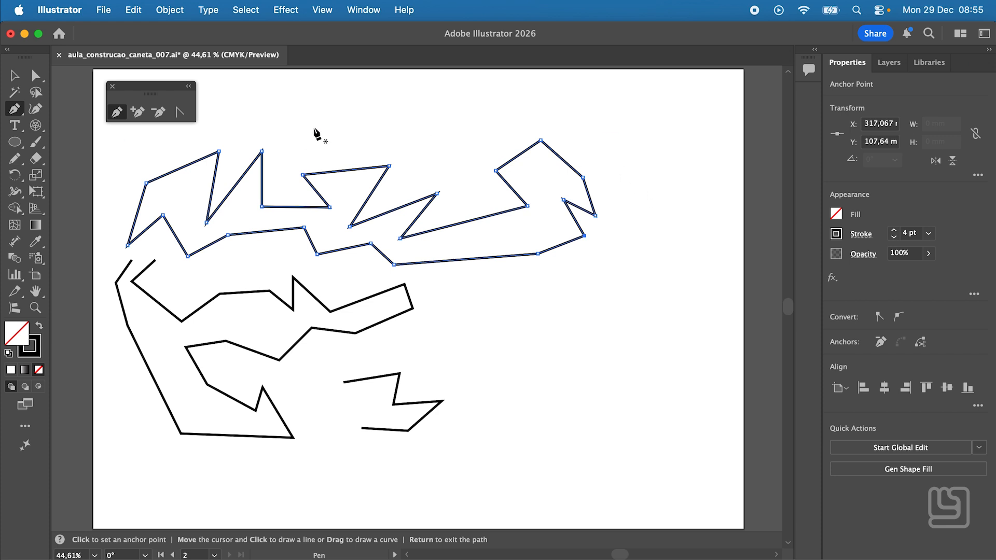
left_click(14, 76)
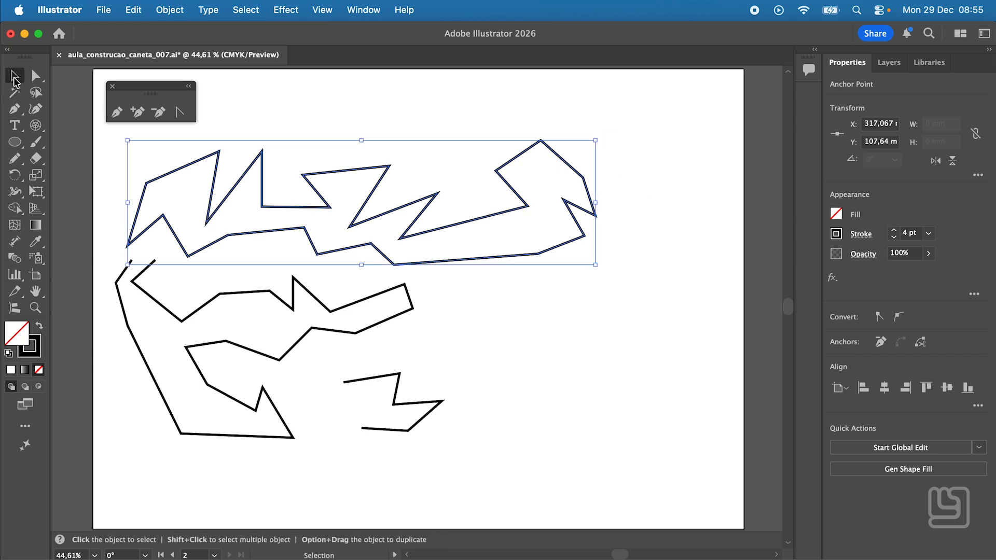
left_click(115, 112)
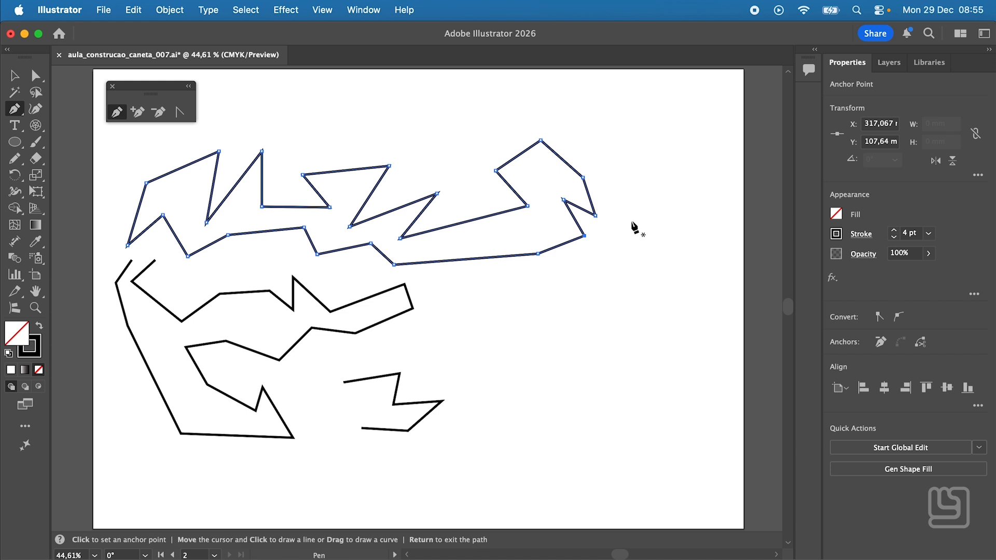
- Add an anchor on the closed shape's upper-right edge, pull it outward, and reshape the right end by moving its outer corner and inner notch
left_click(562, 158)
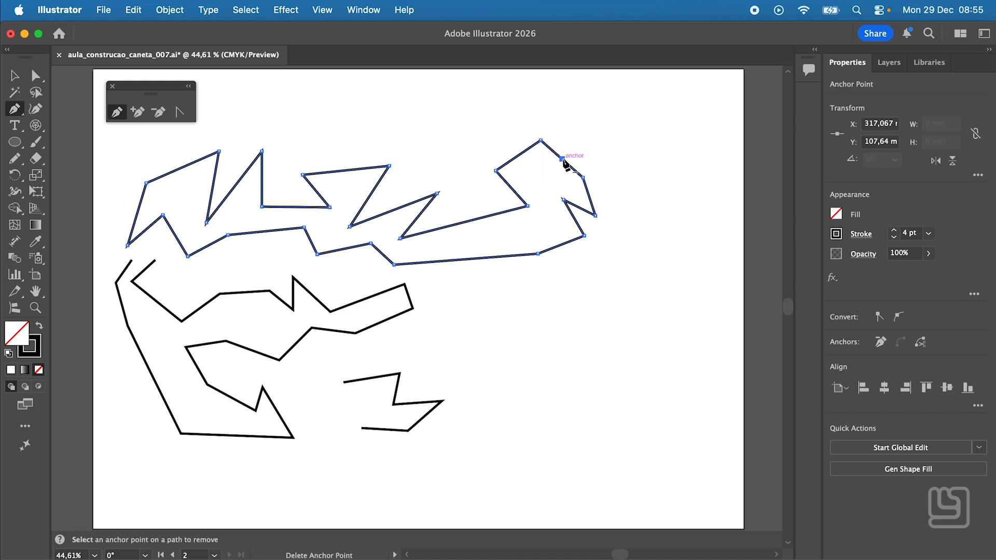
left_click_drag(562, 158, 579, 148)
left_click_drag(596, 217, 624, 191)
left_click_drag(564, 205, 560, 179)
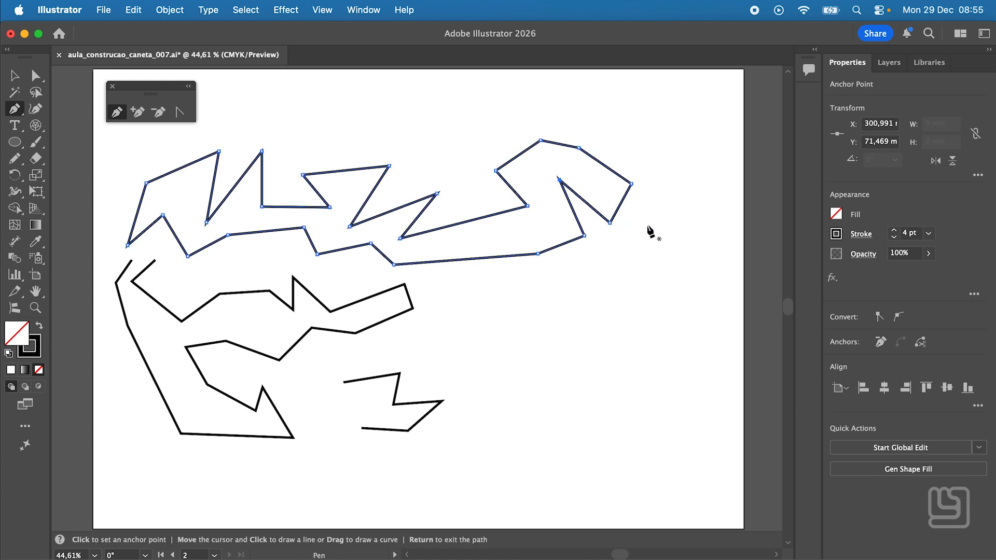
- Float the Direct Selection tool group beside the floating Pen tool group and reactivate the Pen tool
key("alt")
key("alt")
left_click_drag(35, 76, 193, 83)
left_click_drag(66, 86, 229, 86)
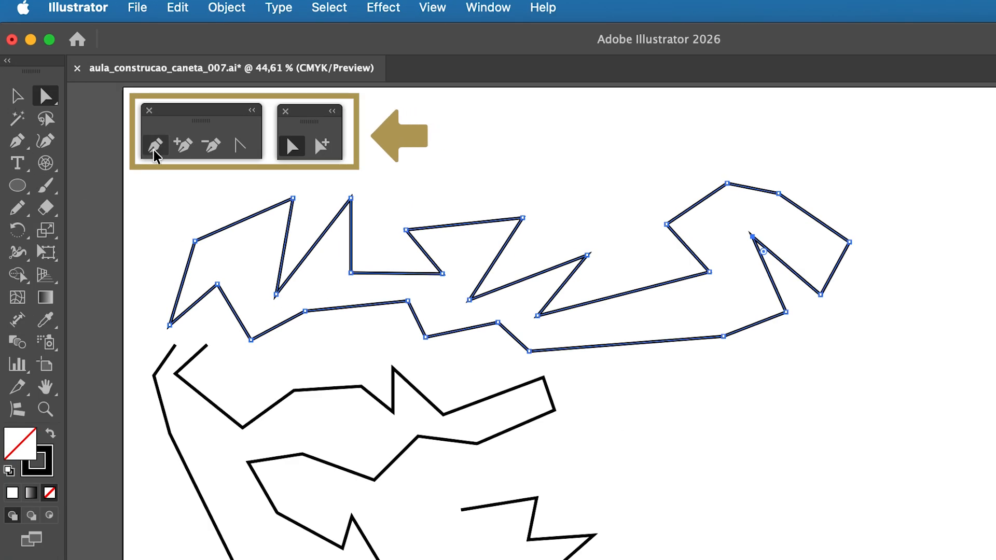
left_click(154, 151)
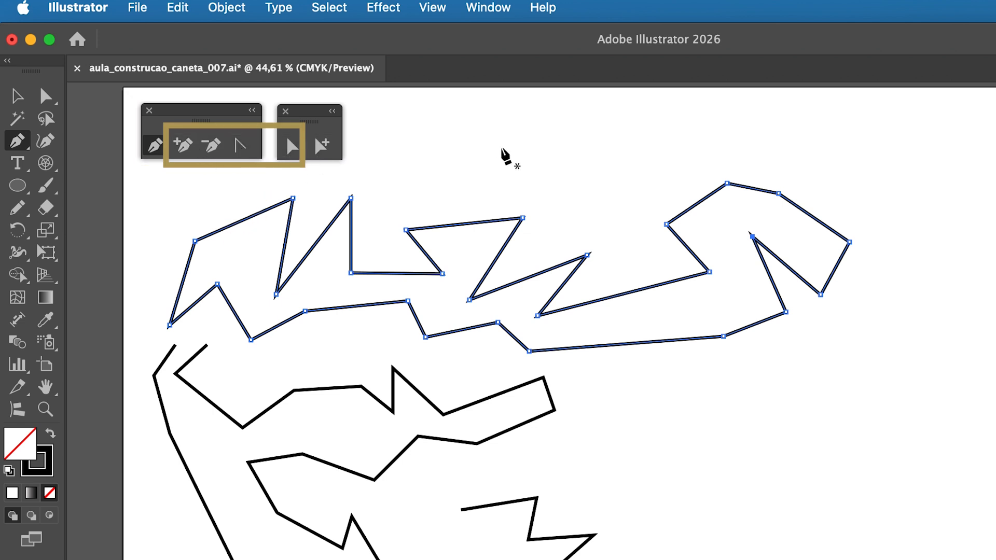
scroll(540, 146, "down", 1)
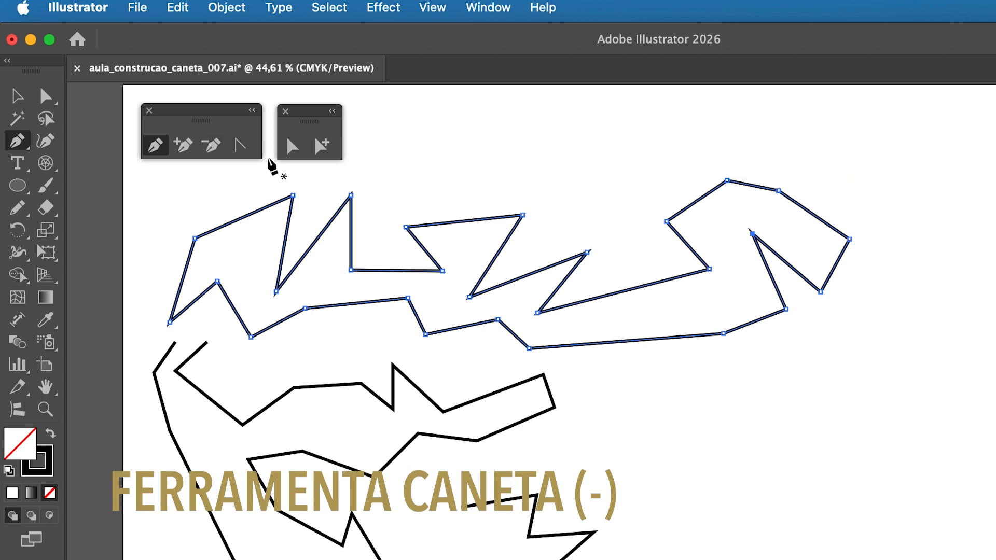
left_click(240, 147)
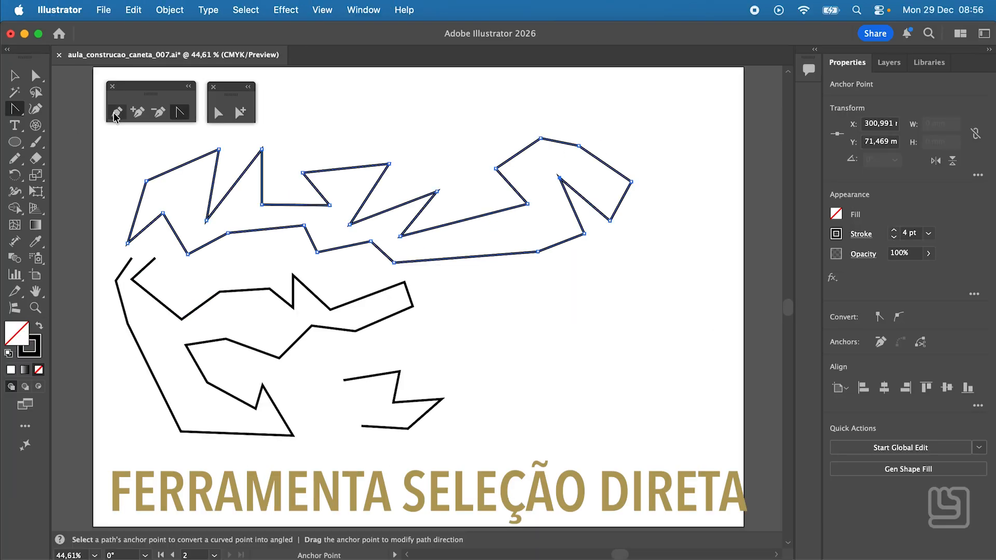
left_click(117, 114)
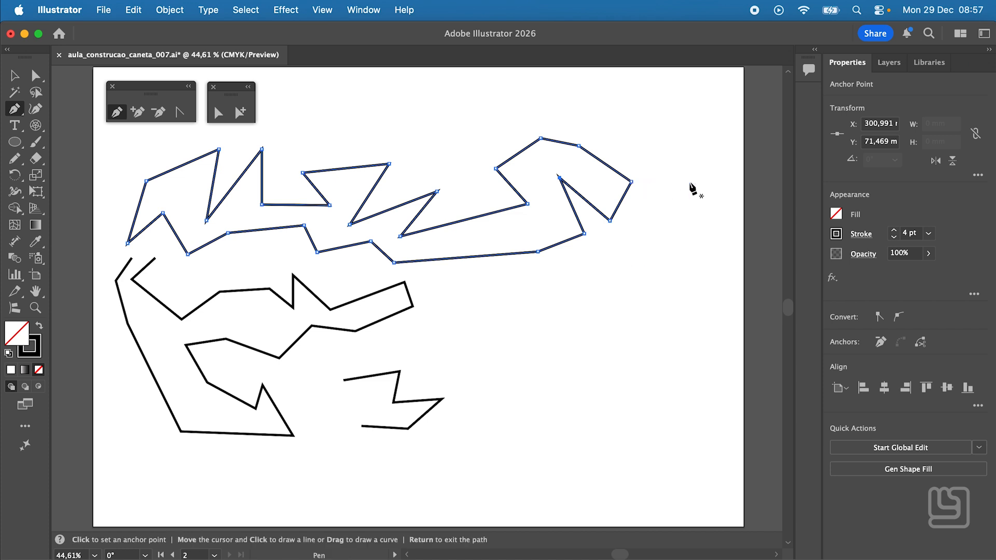
key("super")
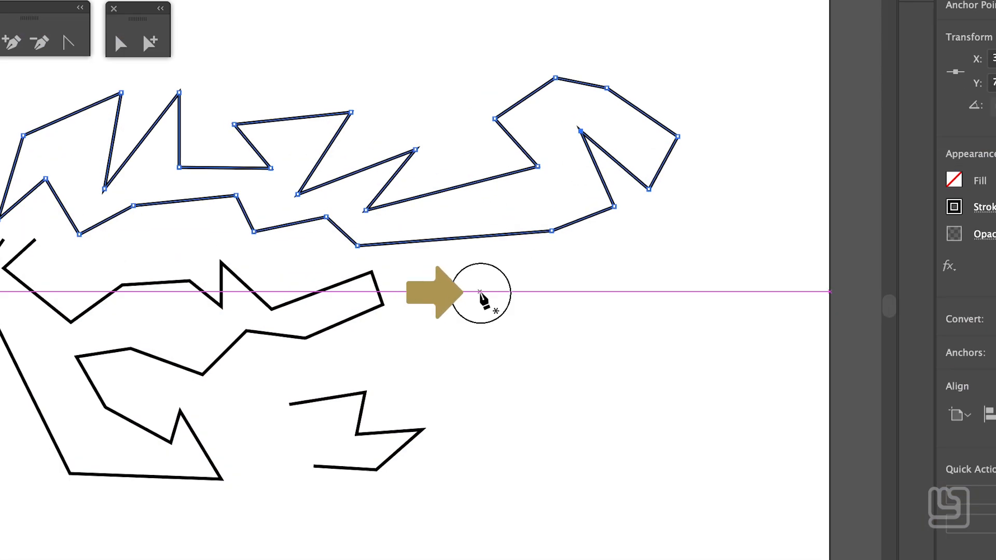
- Draw an open S-shaped curve of seven anchors on the right half of the artboard and end it by deselecting
left_click(484, 297)
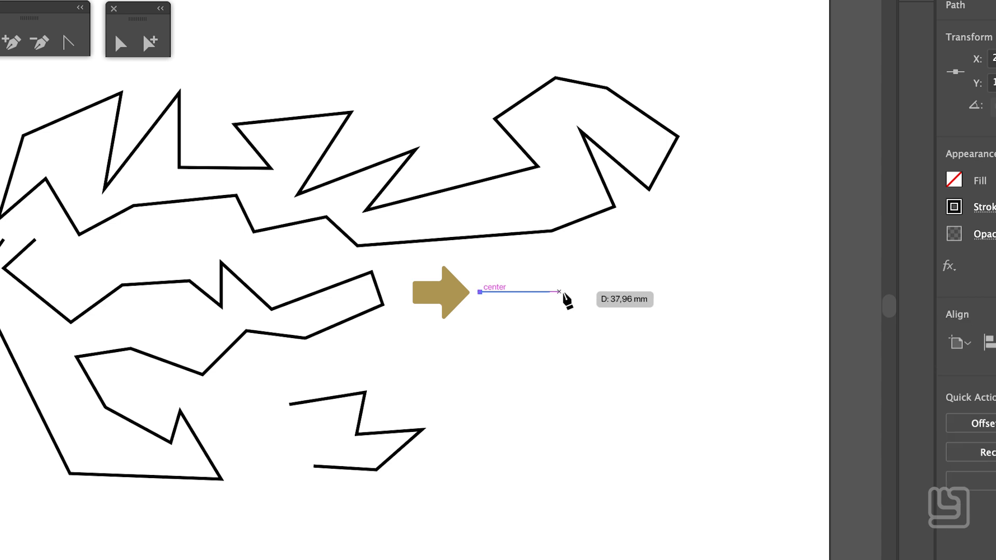
left_click_drag(575, 266, 637, 275)
left_click_drag(625, 346, 671, 362)
left_click_drag(704, 311, 702, 291)
left_click_drag(668, 239, 676, 221)
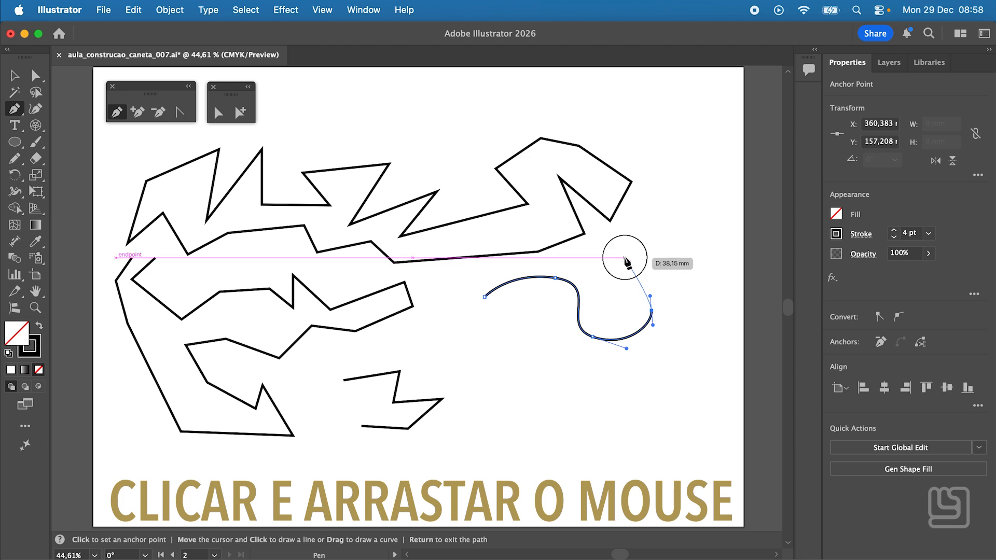
left_click_drag(629, 245, 691, 257)
left_click_drag(700, 336, 684, 381)
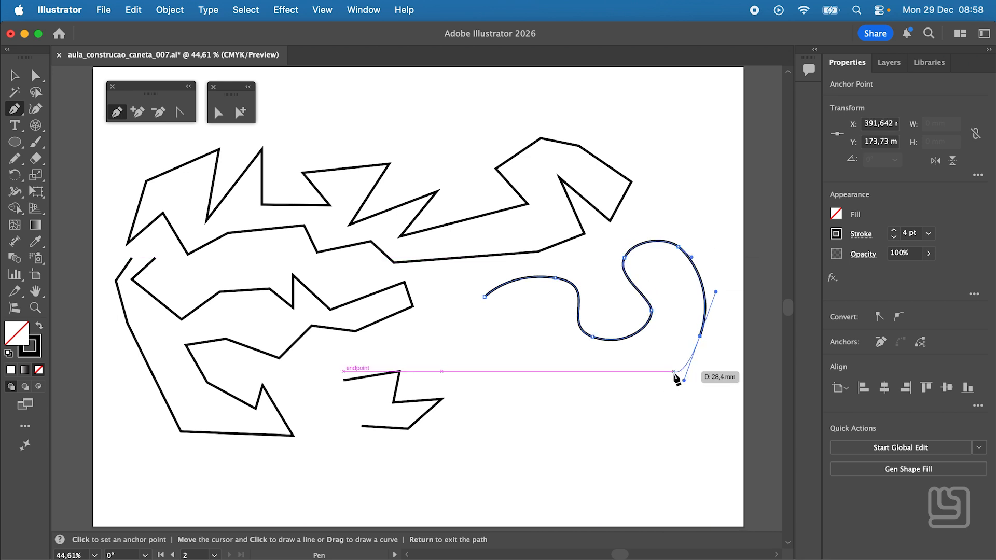
left_click(638, 389, "super")
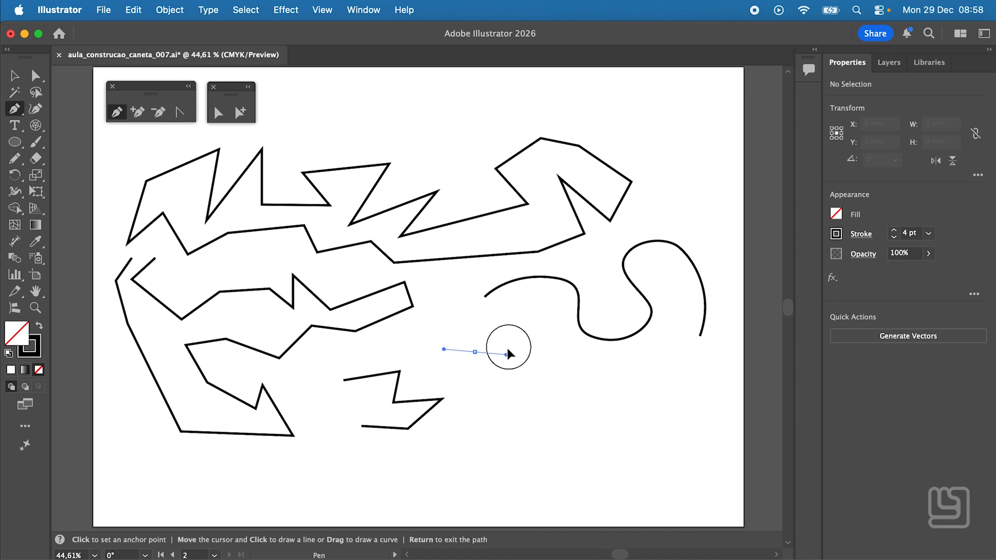
- Draw a closed rounded blob of seven smooth anchors below the open S-shaped curve, starting at about X 247, Y 184 mm
mouse_move(493, 329)
left_mouse_down()
mouse_move(473, 406)
mouse_move(452, 326)
mouse_move(480, 323)
mouse_move(509, 337)
mouse_move(488, 330)
left_mouse_up()
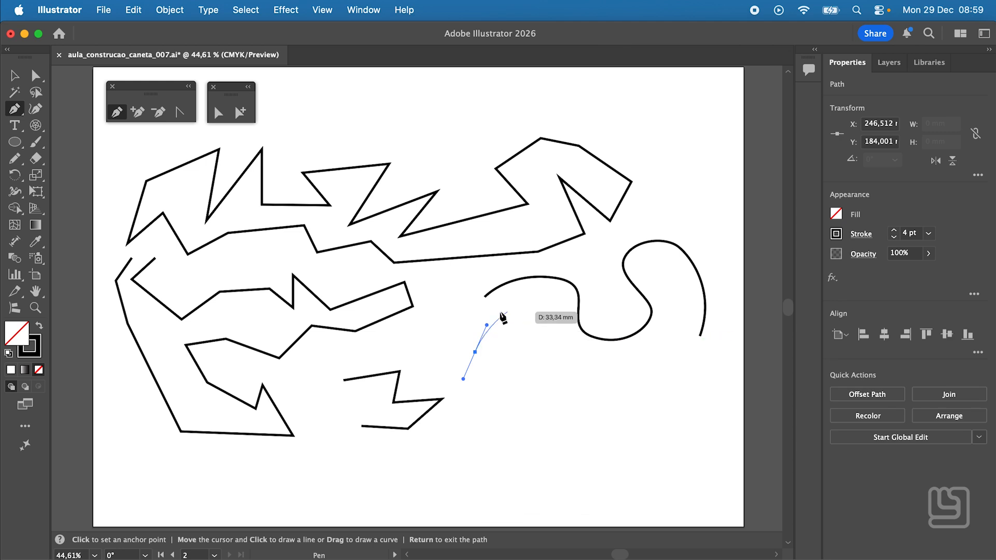
left_click_drag(550, 340, 650, 420)
left_click_drag(587, 409, 545, 419)
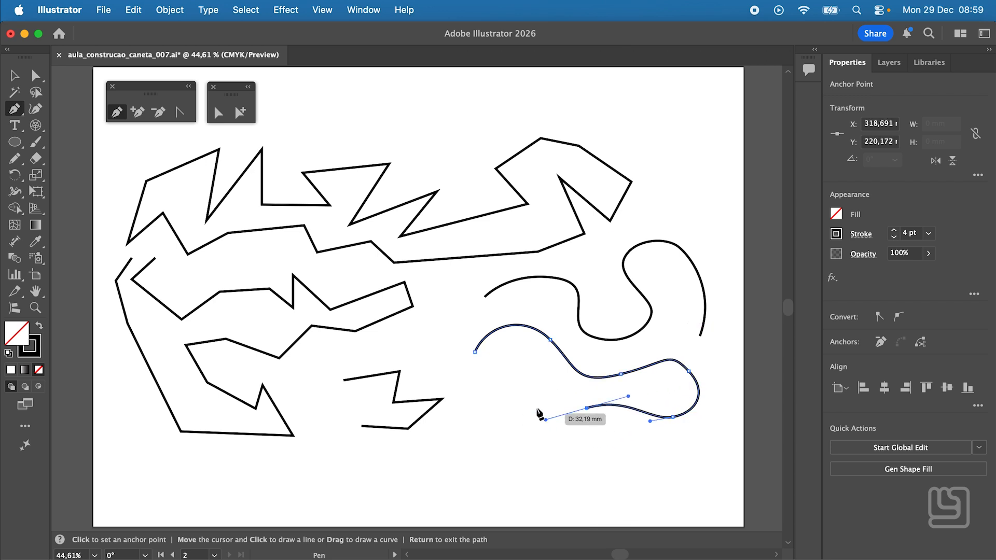
left_click_drag(475, 390, 478, 354)
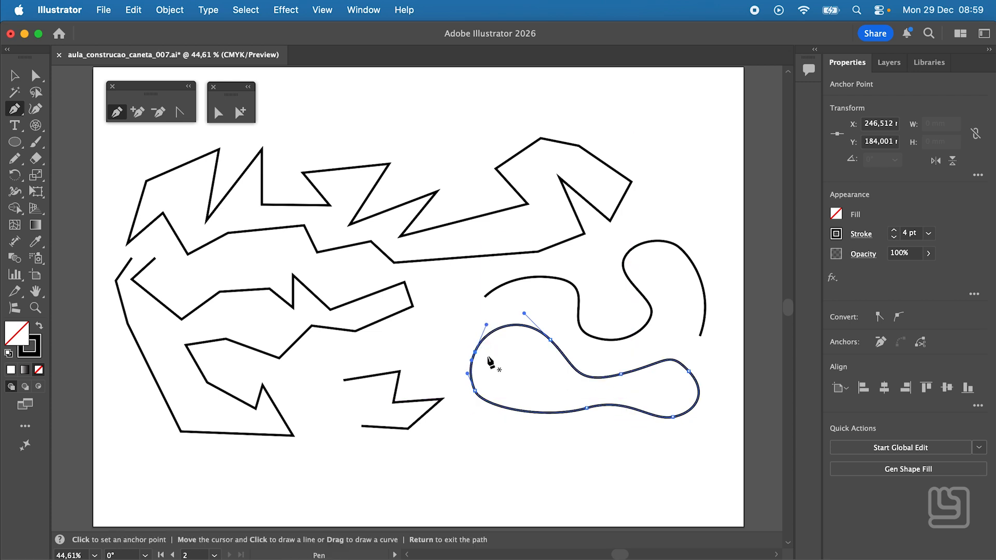
- Draw an open wavy curve of seven anchors below the closed blob, starting at about X 328, Y 230 mm, and end it by deselecting
left_click_drag(514, 429, 464, 415)
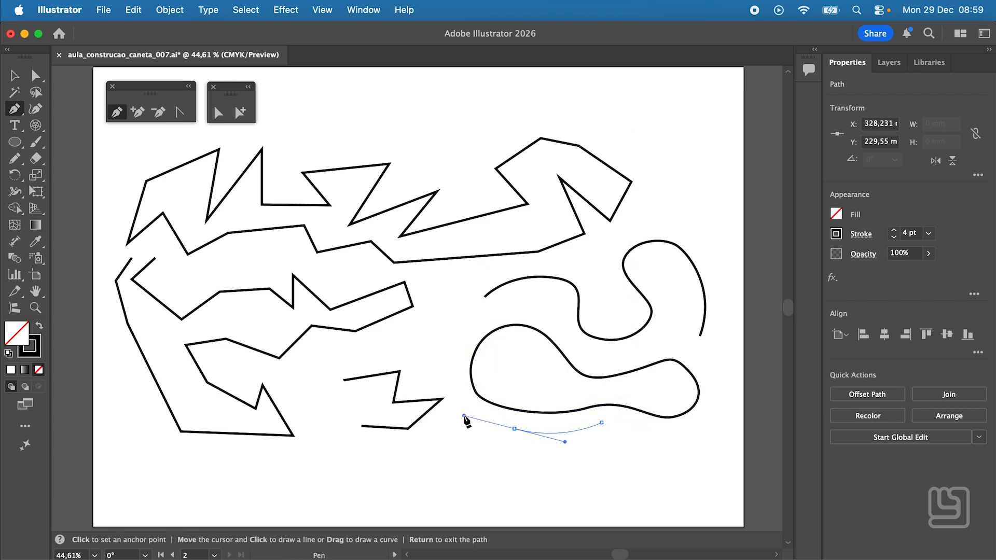
left_click(454, 466)
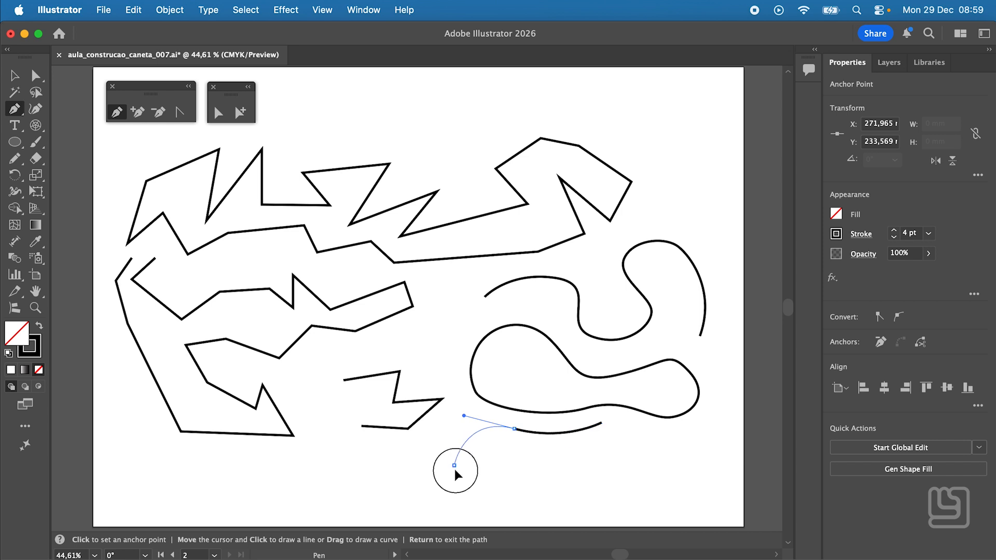
left_click_drag(459, 480, 520, 488)
left_click_drag(571, 461, 596, 458)
left_click_drag(602, 484, 599, 498)
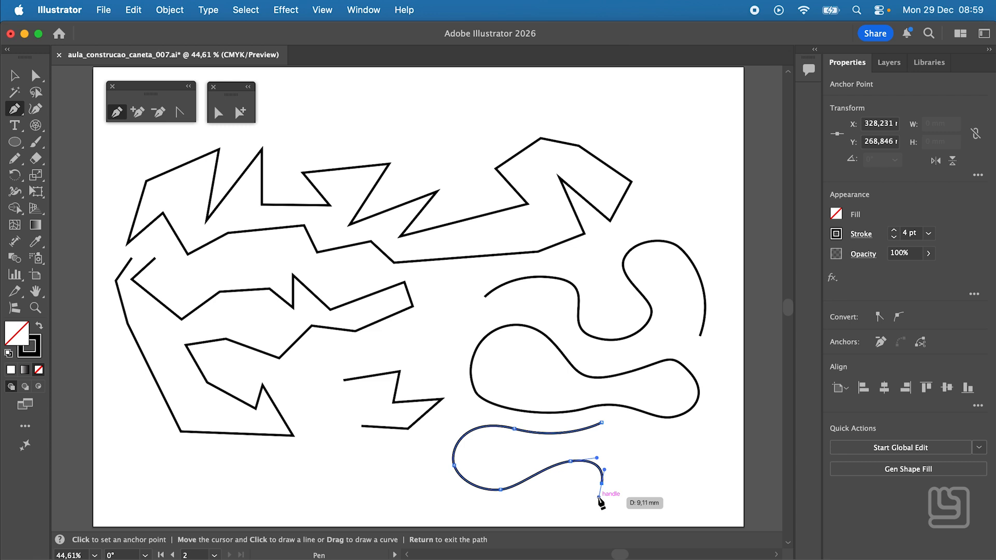
left_click_drag(600, 498, 599, 497)
left_click_drag(669, 472, 697, 439)
key("super")
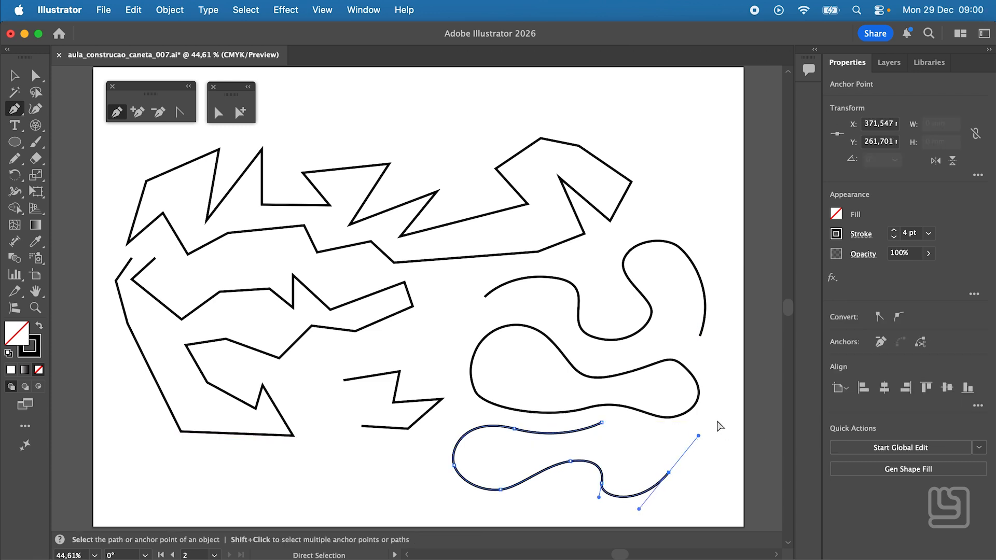
left_click(720, 424, "super")
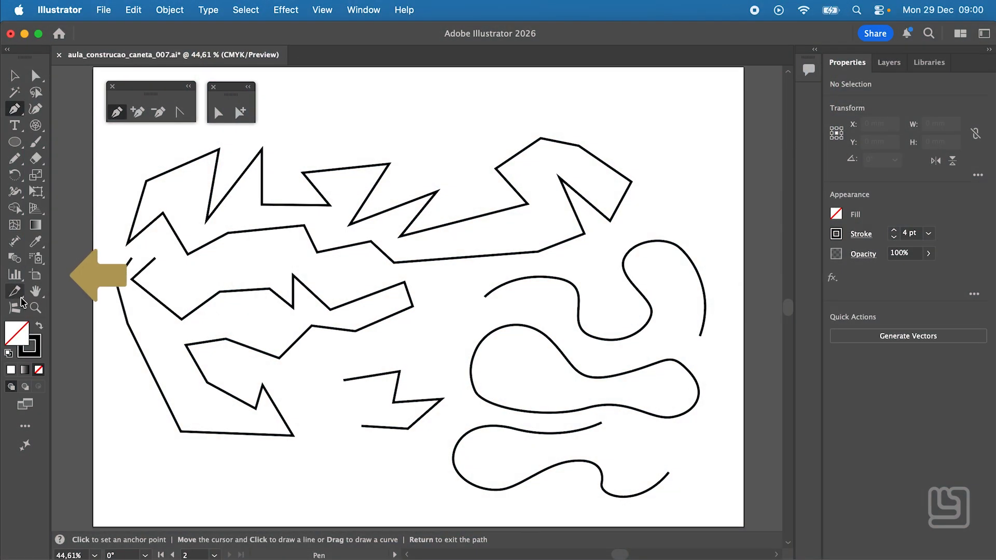
- Add another A3 landscape artboard beside the current one
left_click(36, 275)
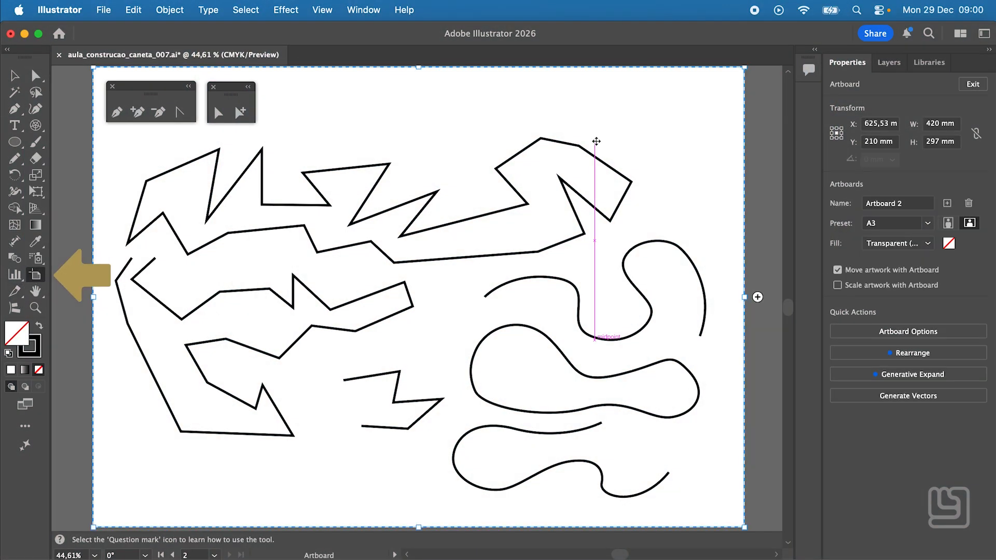
left_click_drag(669, 135, 253, 160)
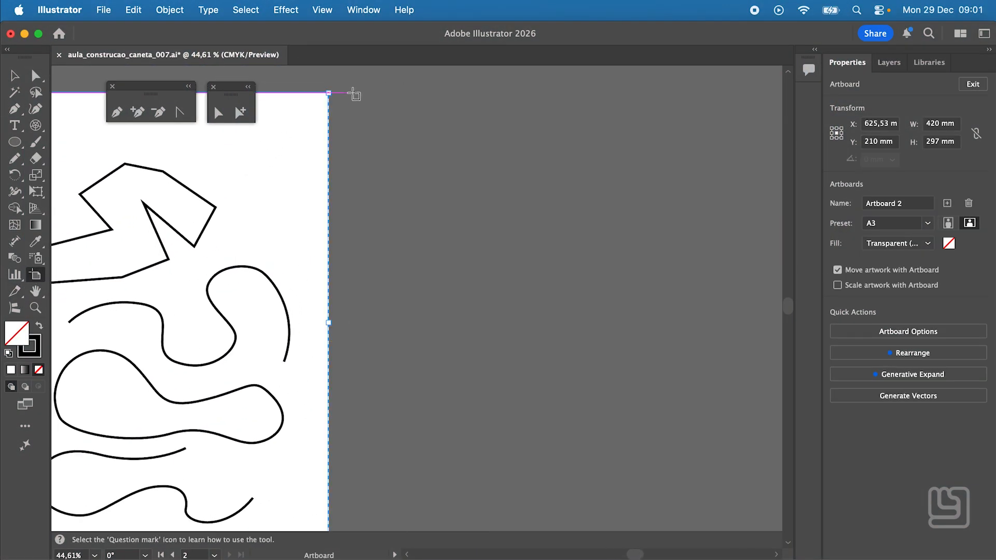
scroll(674, 128, "down", 1)
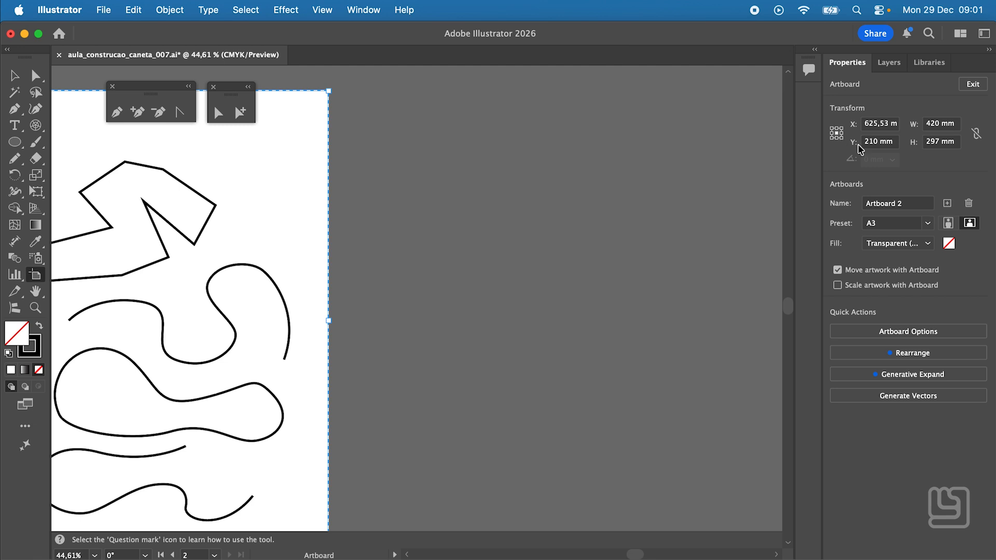
left_click(947, 205)
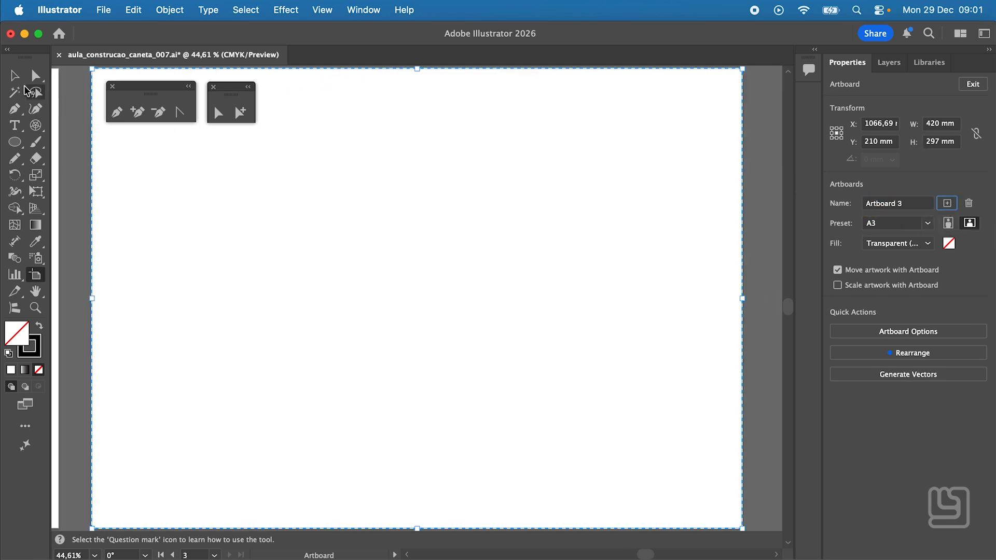
- With the Pen tool, draw a short straight segment near the new artboard's upper middle, continued by a curve down to about X 81, Y 104 mm
key("p")
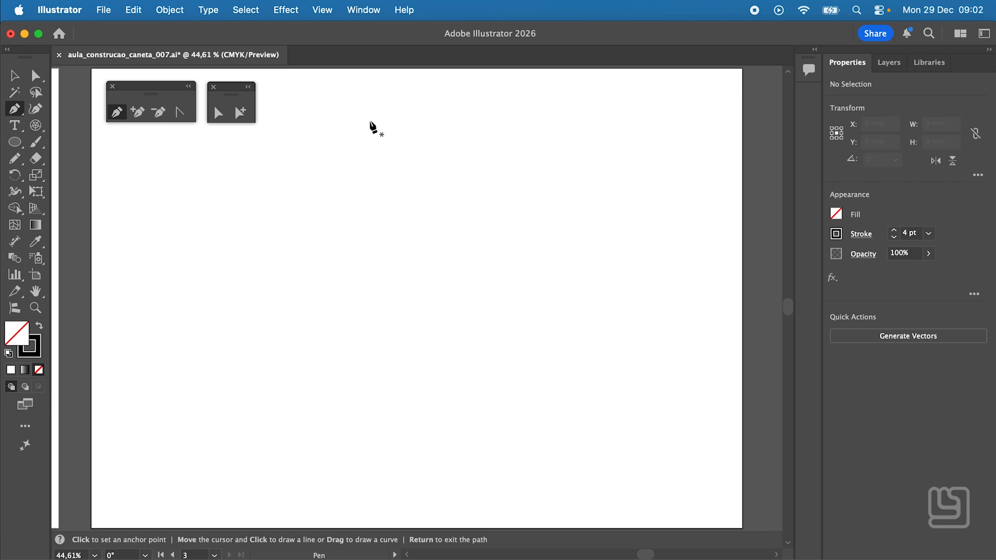
left_click(370, 122)
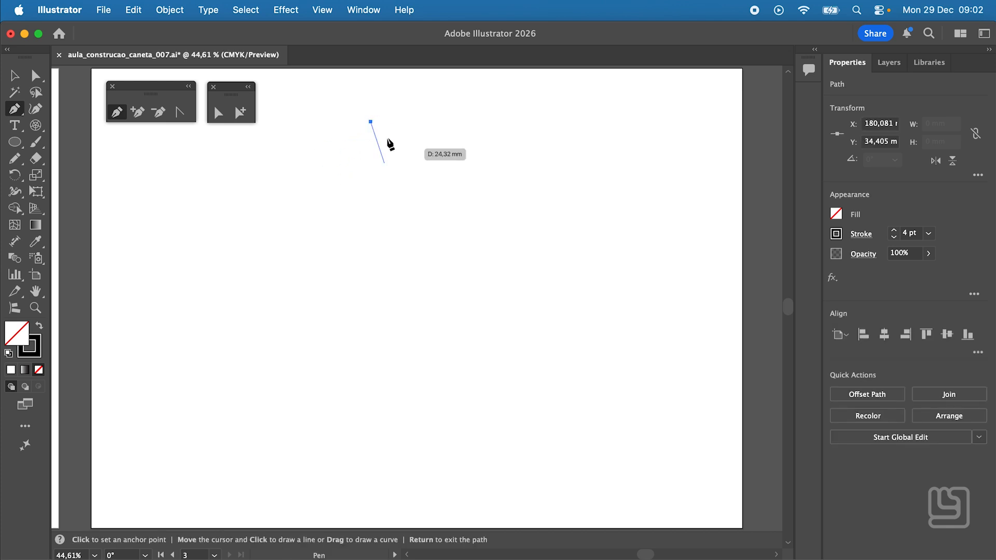
left_click(363, 146)
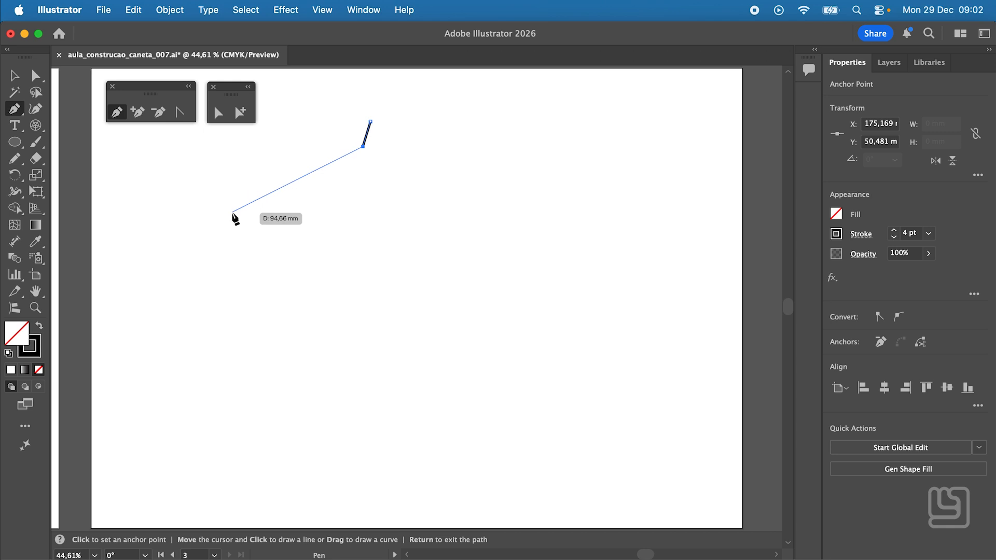
left_click_drag(217, 228, 214, 304)
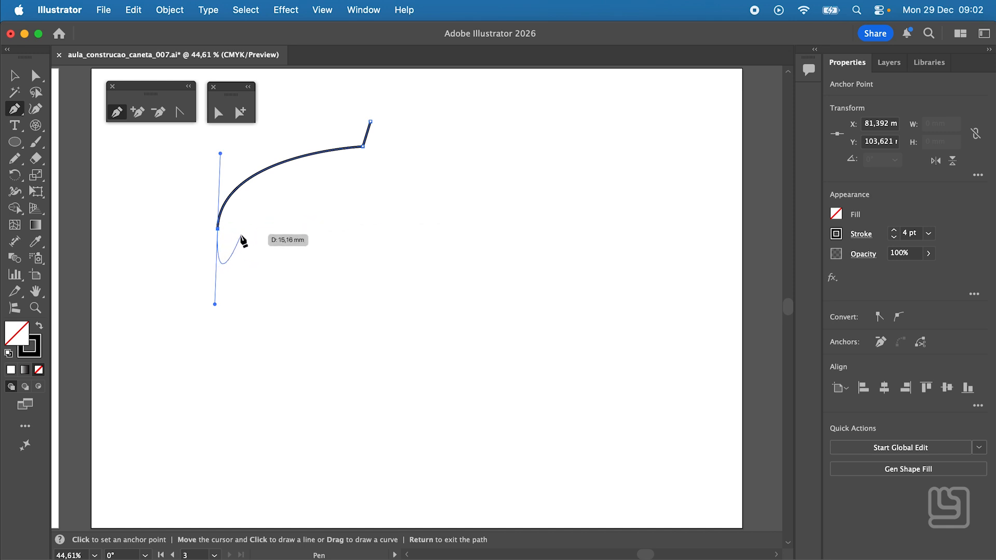
left_click_drag(253, 228, 263, 241)
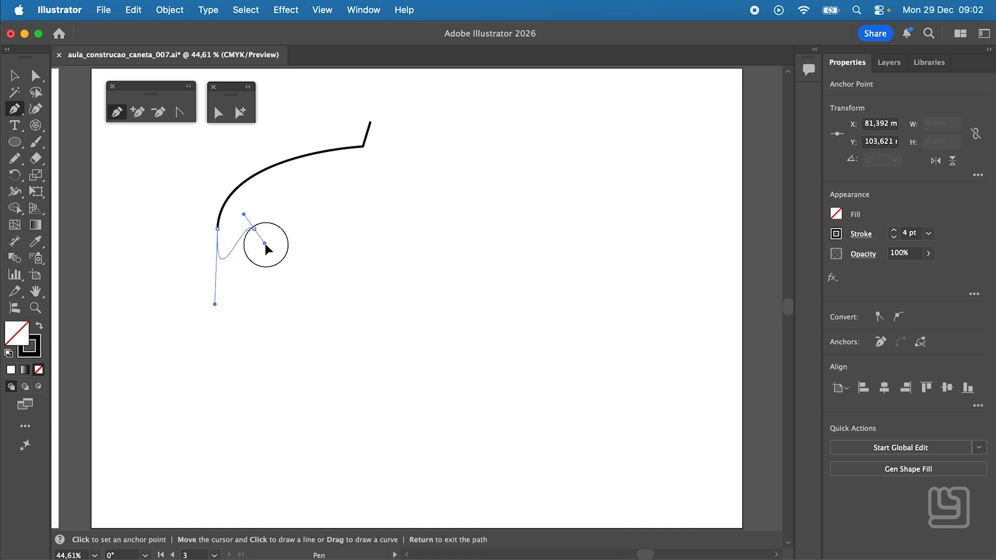
left_click_drag(289, 273, 283, 251)
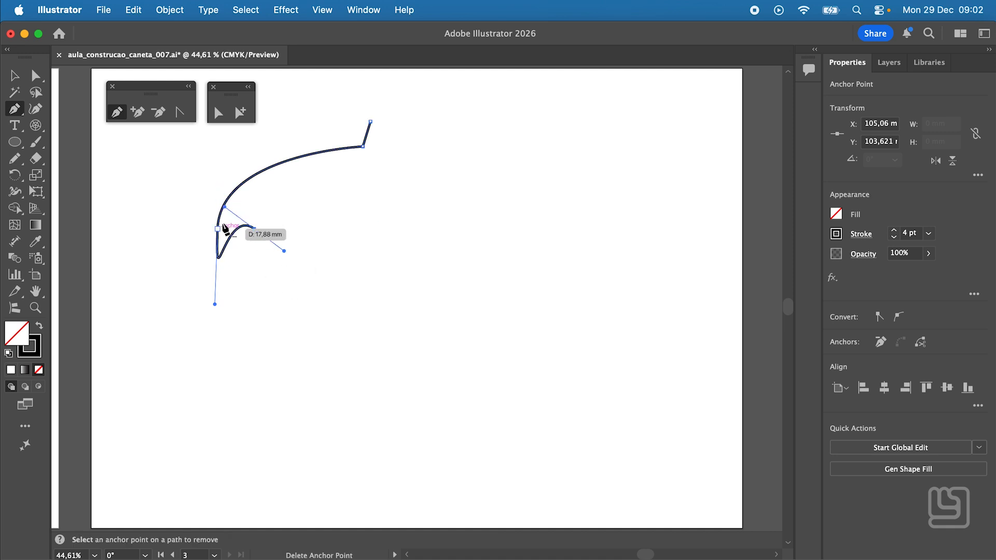
key("super+z")
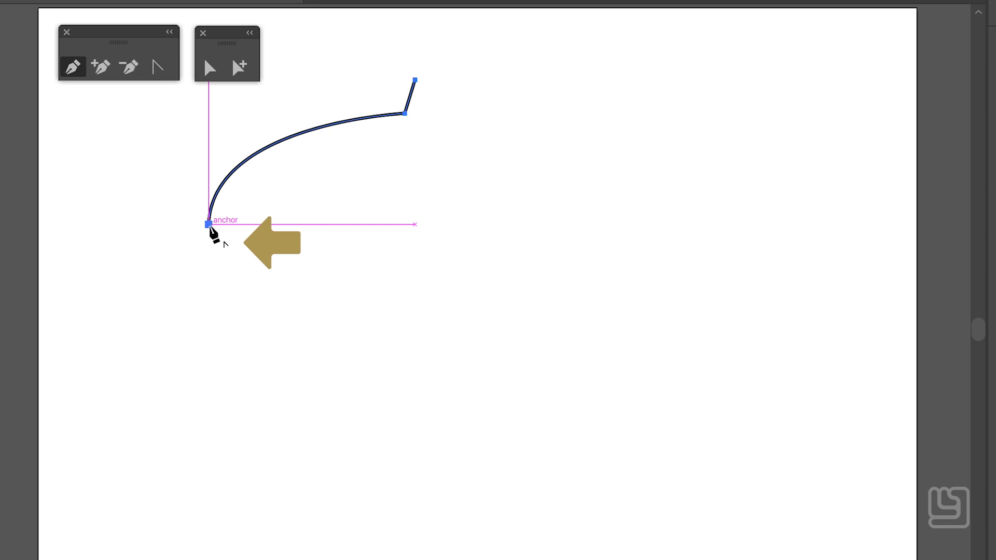
left_click(218, 229)
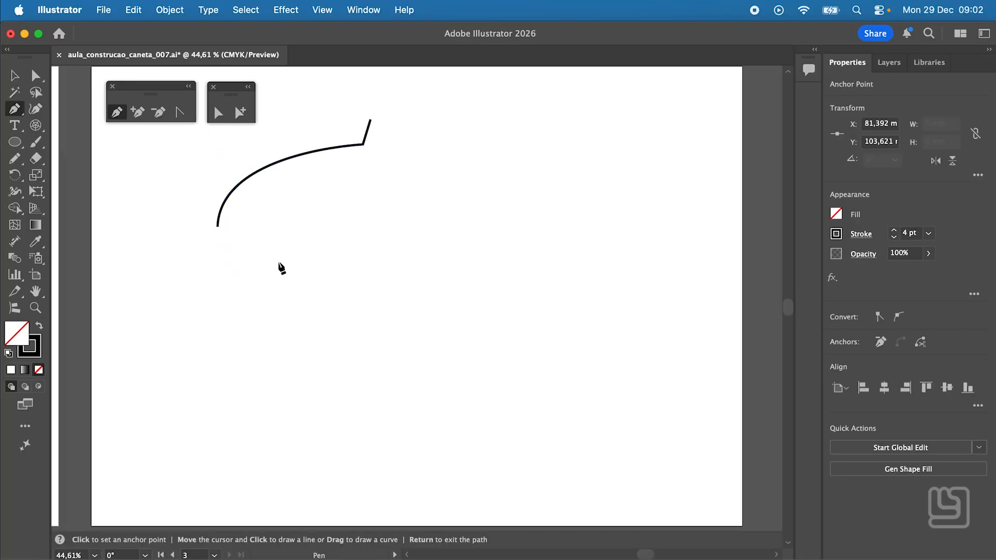
key("super+z")
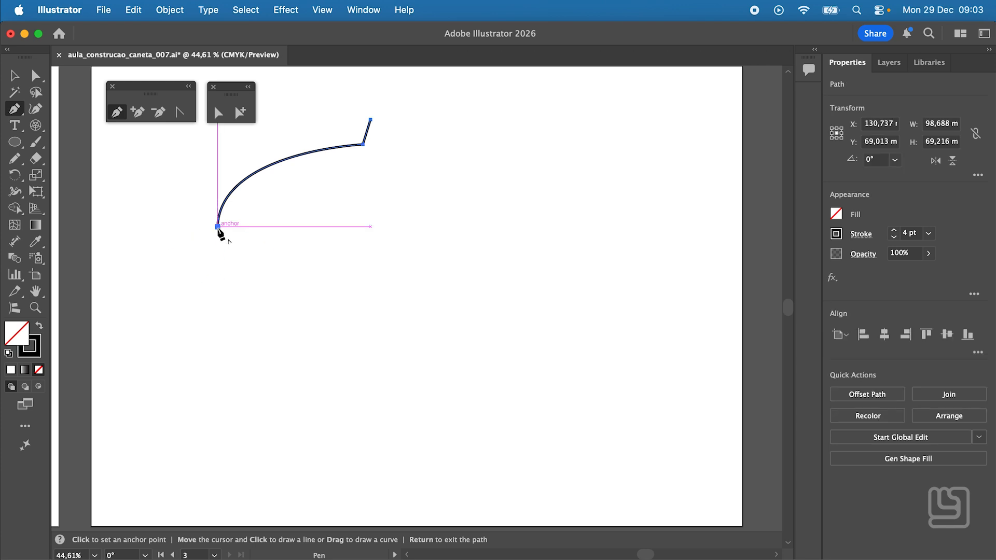
- Draw the umbrella canopy's scalloped lower edge as four upward arcs joined by corners, along Y 104 mm to about X 277 mm
left_click(218, 227)
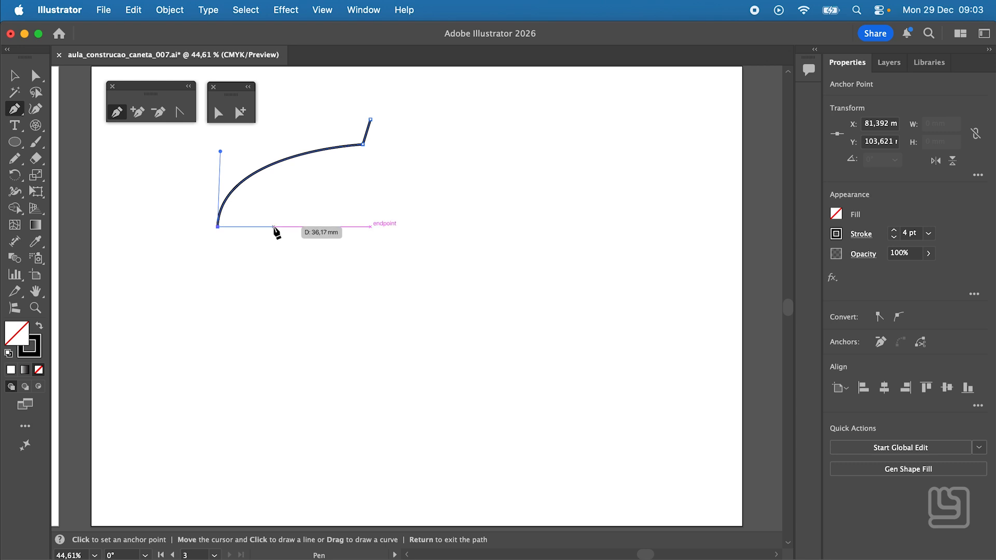
left_click_drag(272, 226, 298, 257)
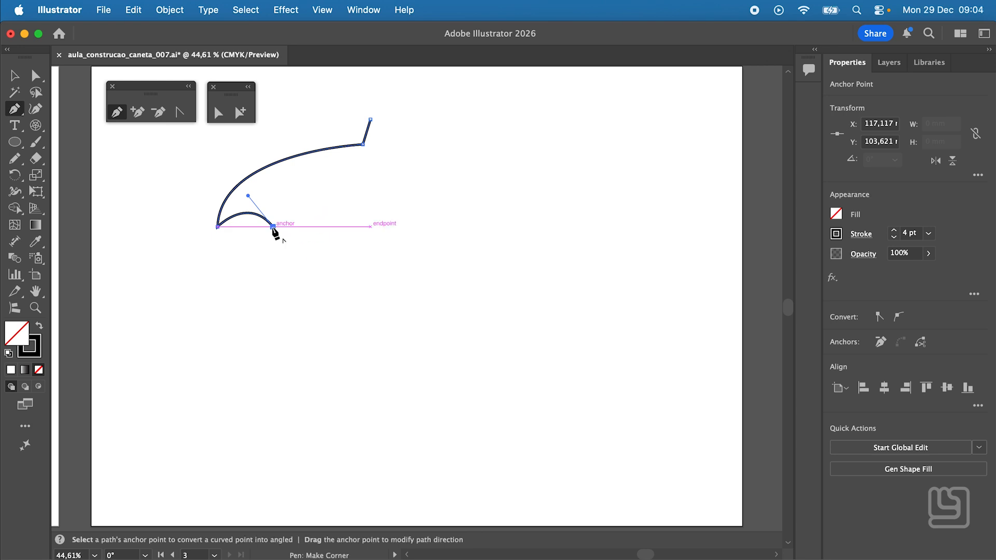
left_click_drag(370, 226, 426, 266)
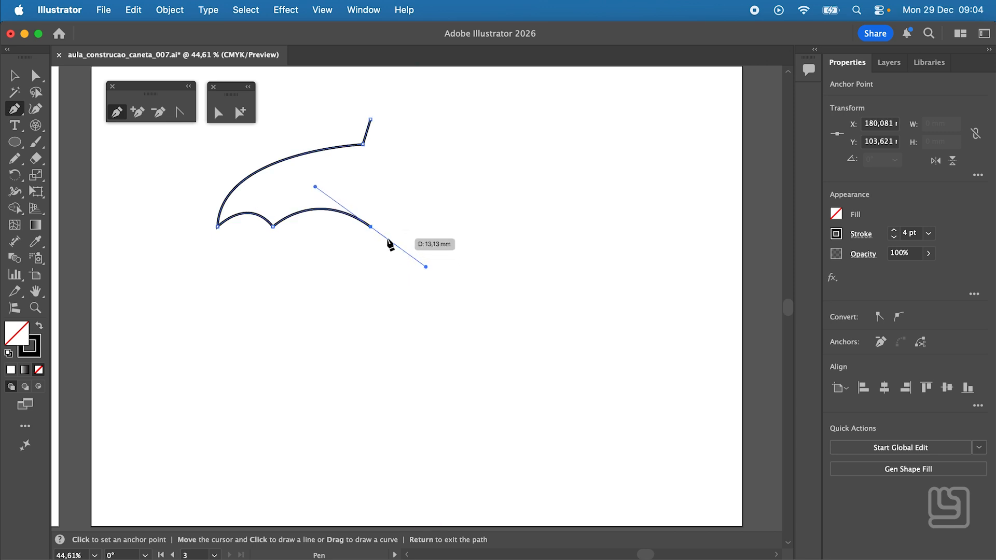
left_click(371, 227)
left_click_drag(469, 227, 520, 259)
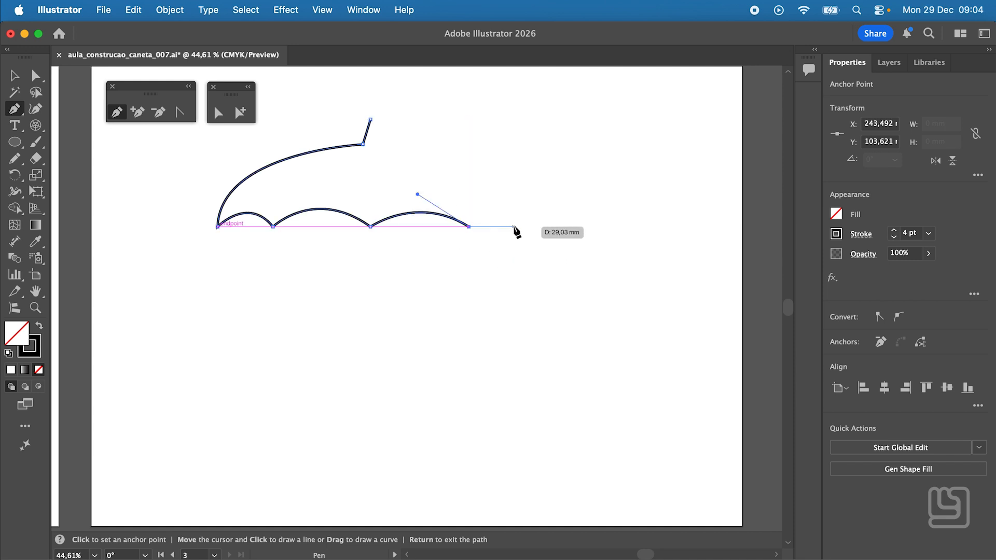
left_click_drag(520, 227, 542, 251)
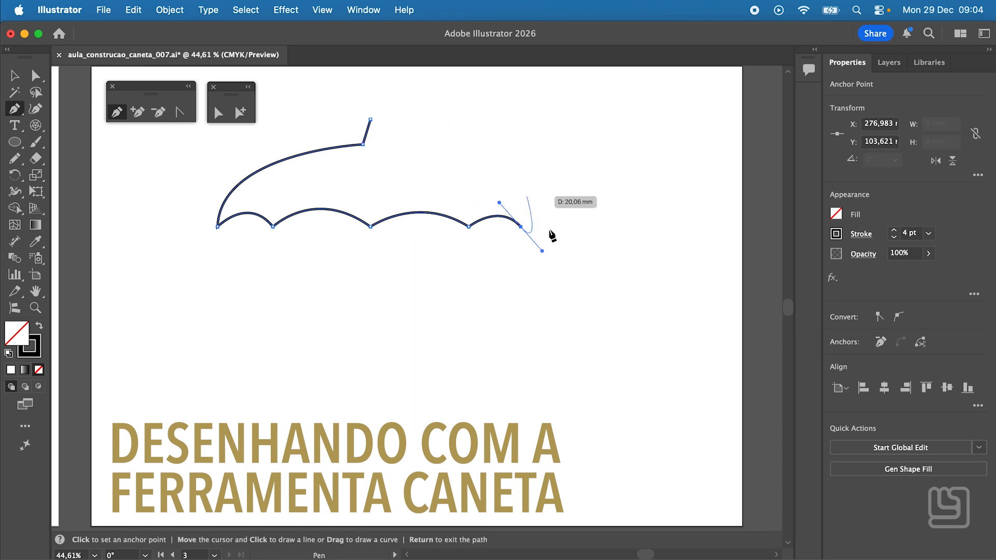
- Make the last scallop anchor a corner, curve up to about X 185, Y 50 mm, and close the canopy outline at its pointed tip
left_click_drag(573, 147, 477, 133)
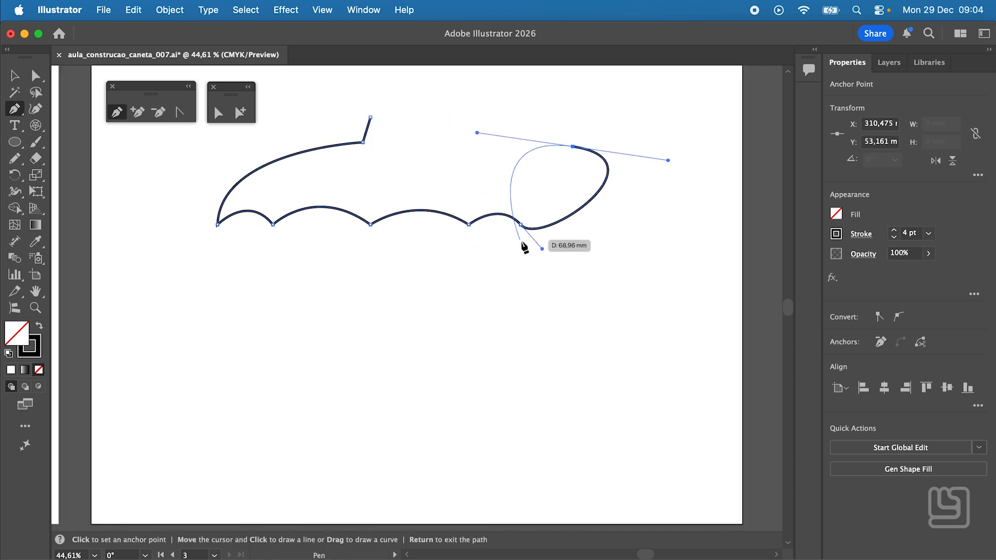
key("super+z")
left_click(520, 225)
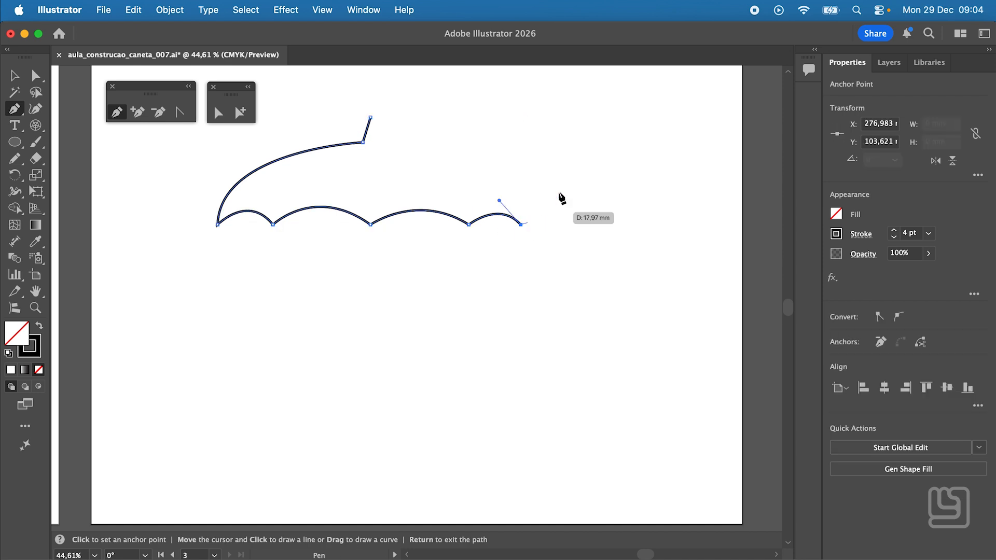
left_click_drag(377, 141, 260, 138)
left_click(377, 141)
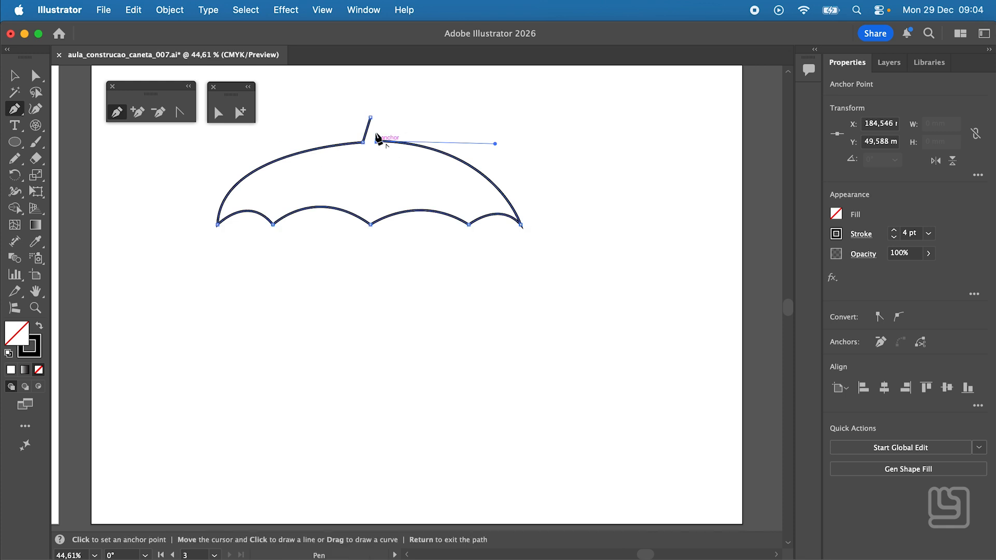
left_click(371, 118)
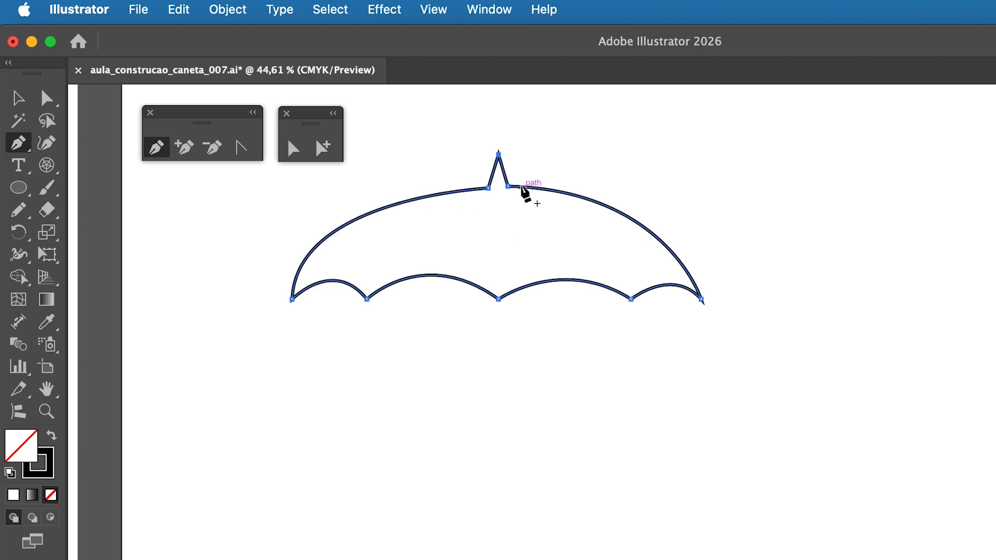
- Reposition the end anchors of the canopy's right-hand outer curve slightly and adjust the curve's upper direction handle
left_click_drag(379, 145, 378, 145)
left_click_drag(511, 197, 511, 197)
mouse_move(668, 193)
left_mouse_down()
mouse_move(682, 193)
mouse_move(672, 194)
left_mouse_up()
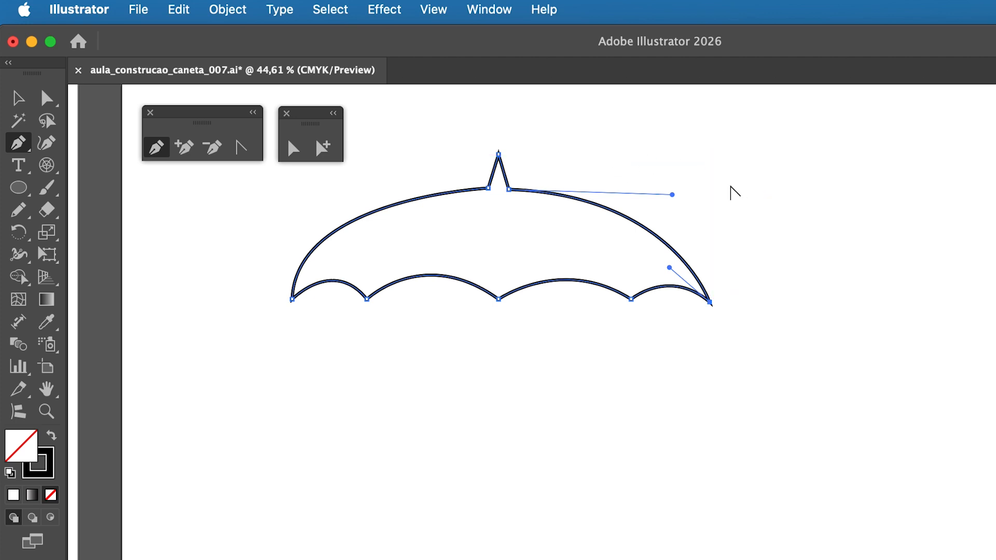
- Convert the canopy's pointed tip into a smooth anchor and shorten its direction handles to form a narrow rounded finial
left_click_drag(498, 154, 471, 156)
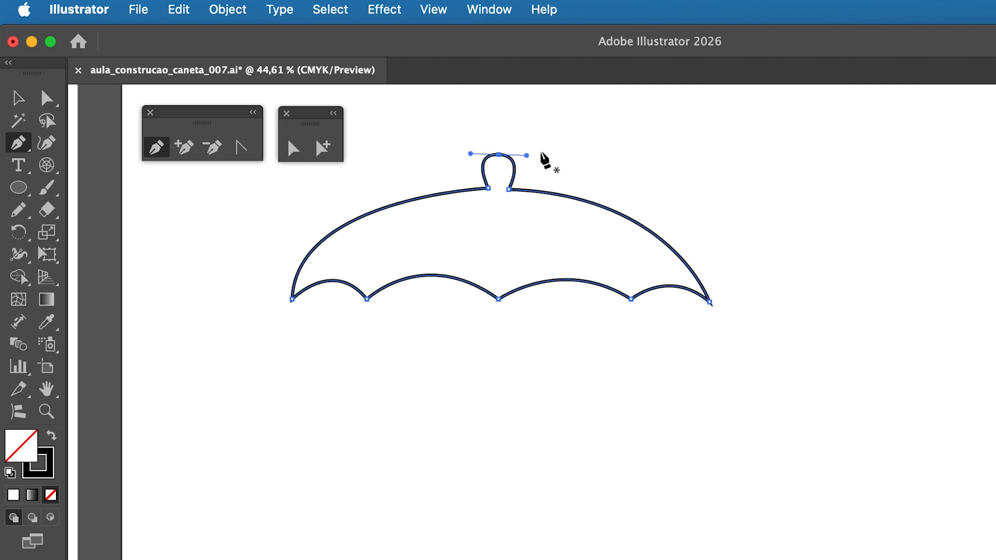
left_click_drag(533, 162, 513, 154)
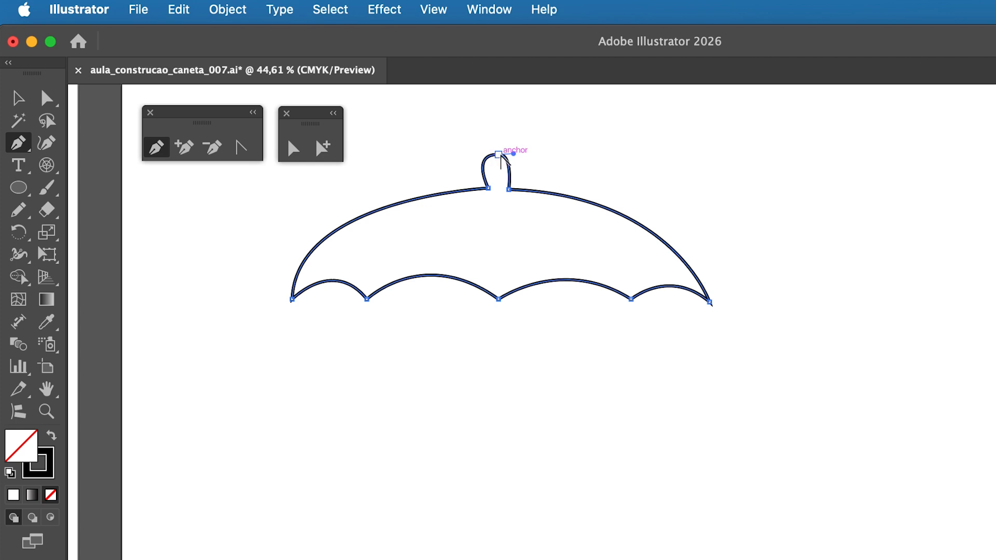
mouse_move(496, 155)
left_mouse_down()
mouse_move(469, 155)
mouse_move(509, 157)
left_mouse_up()
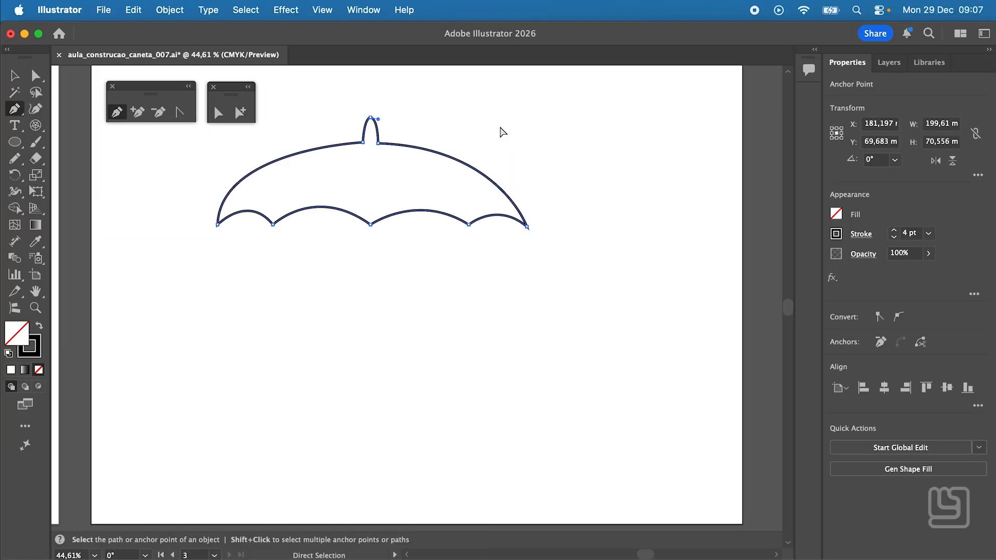
key("super")
key("super")
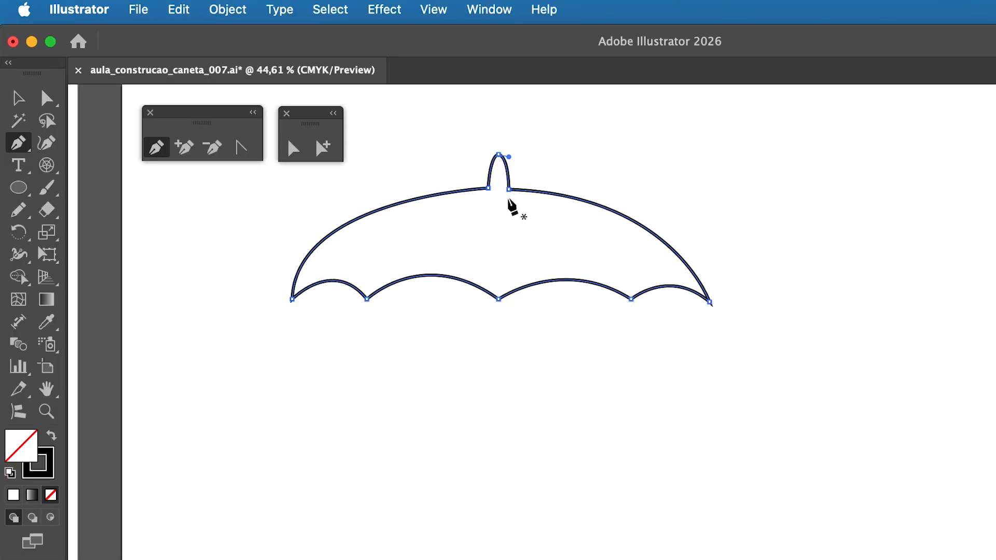
- Draw the right curved rib as an open path from just below the finial to just above the canopy's third scallop corner
left_click(378, 151)
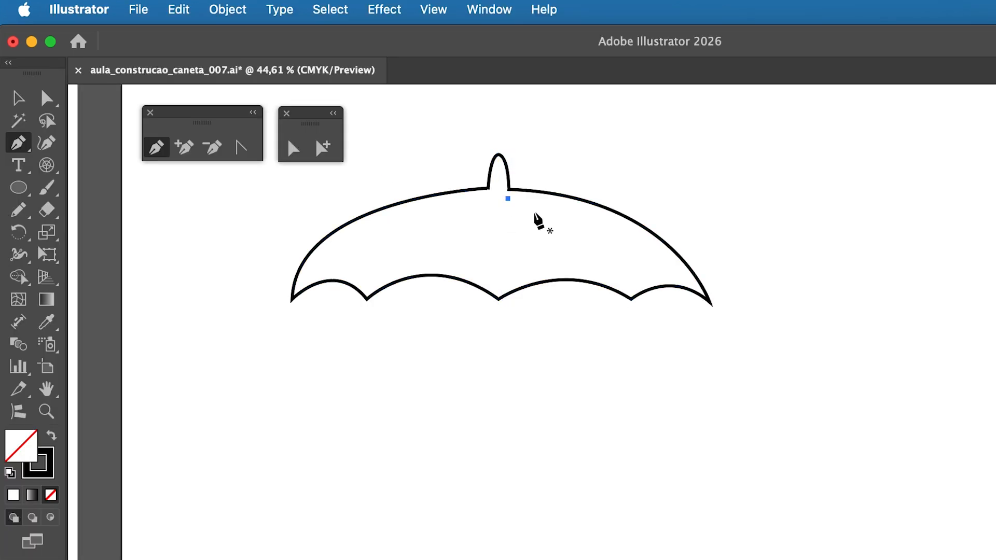
mouse_move(630, 291)
left_mouse_down()
mouse_move(651, 371)
mouse_move(650, 364)
left_mouse_up()
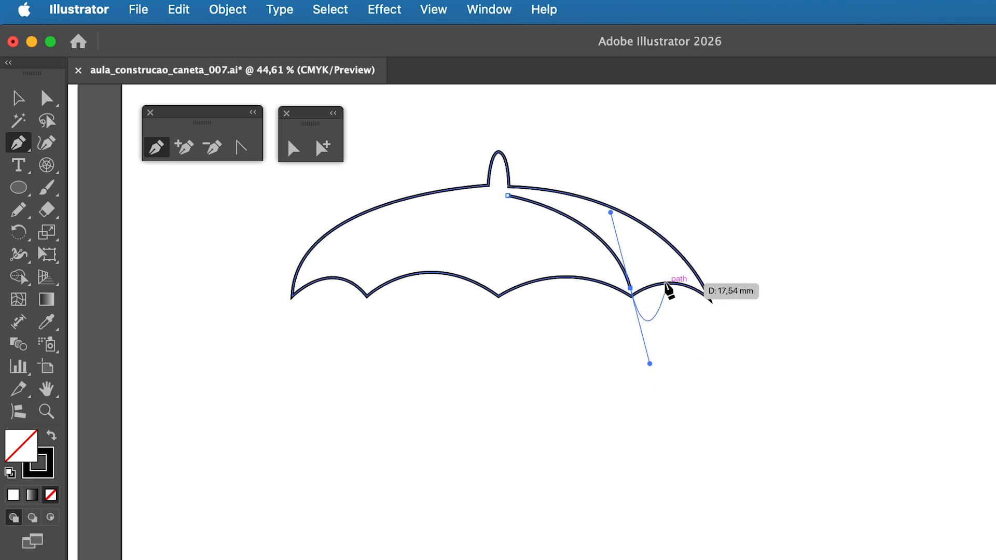
left_click_drag(500, 277, 492, 241)
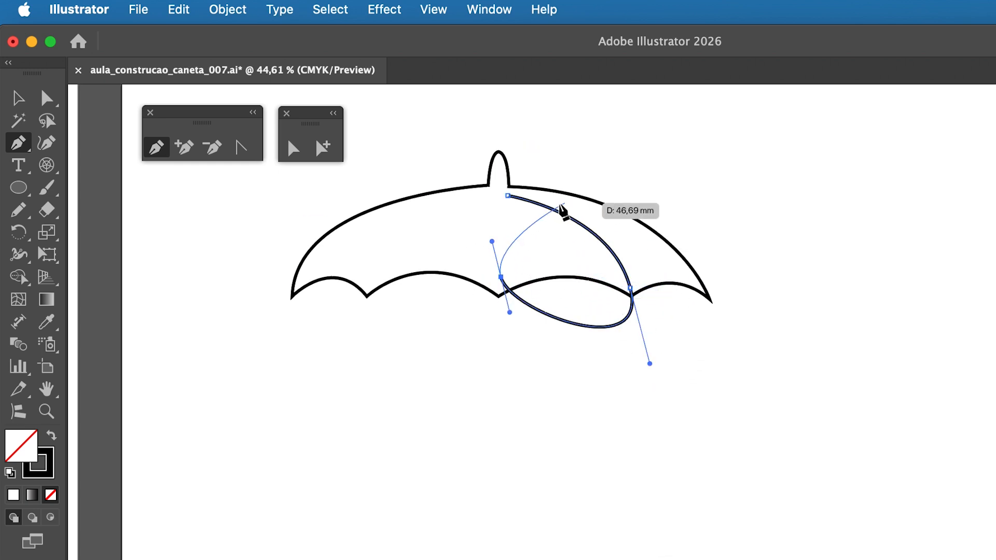
key("super+z")
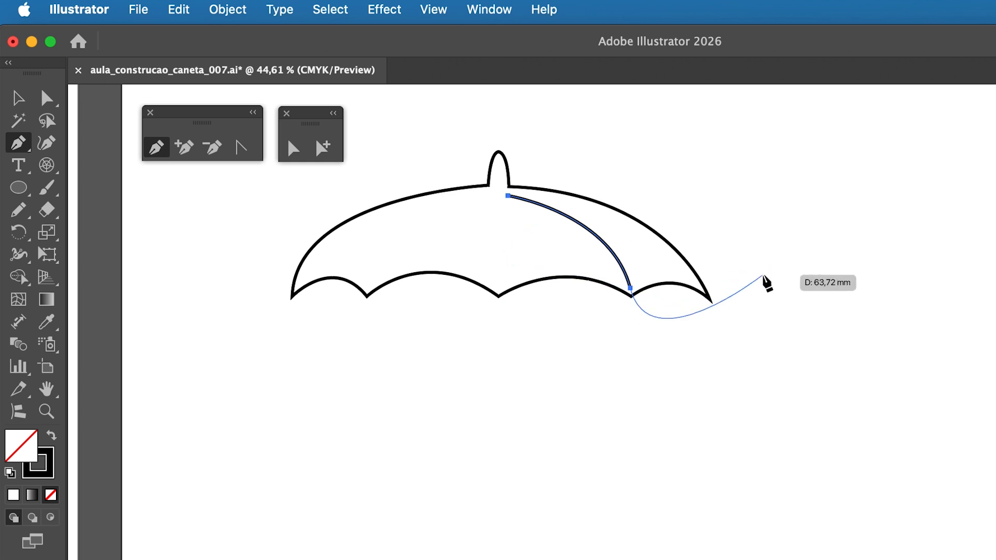
key("Escape")
- Draw the slightly curved central rib as an open path from above the middle scallop corner up to the finial's base
left_click(500, 283)
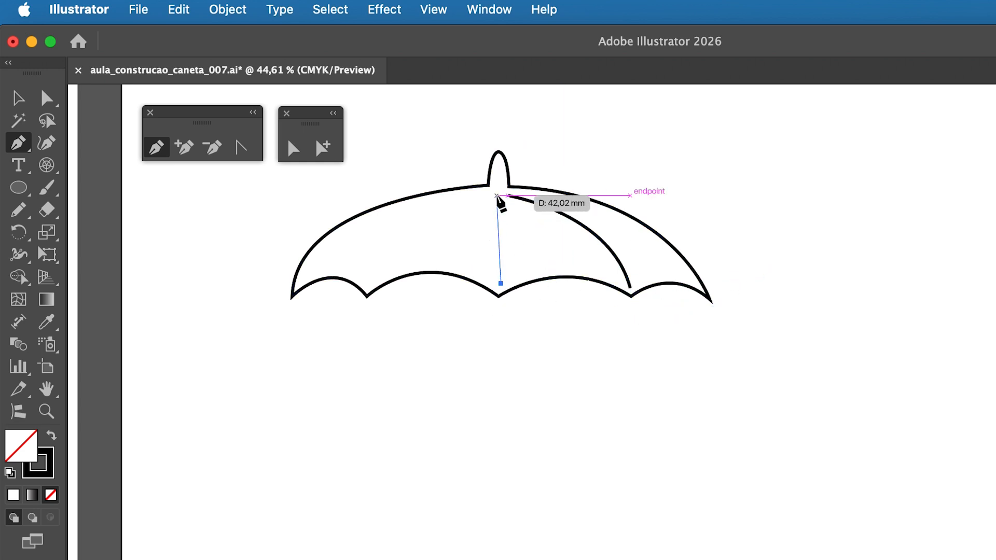
left_click(498, 187)
left_click_drag(499, 193, 498, 173)
key("Escape")
- Draw the left curved rib as an open path from above the first scallop corner up to beside the finial, and deselect it
left_click(368, 283)
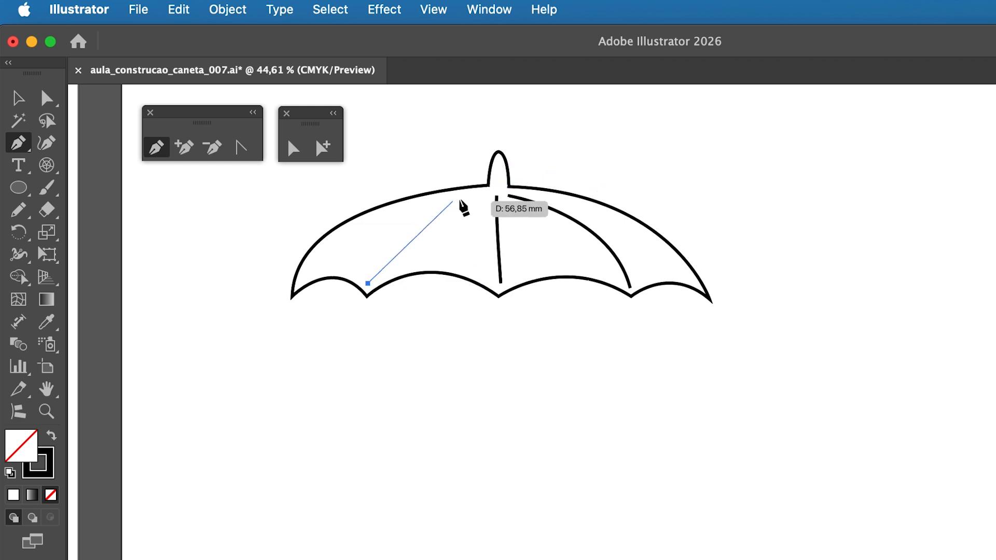
left_click_drag(483, 196, 592, 173)
key("Escape")
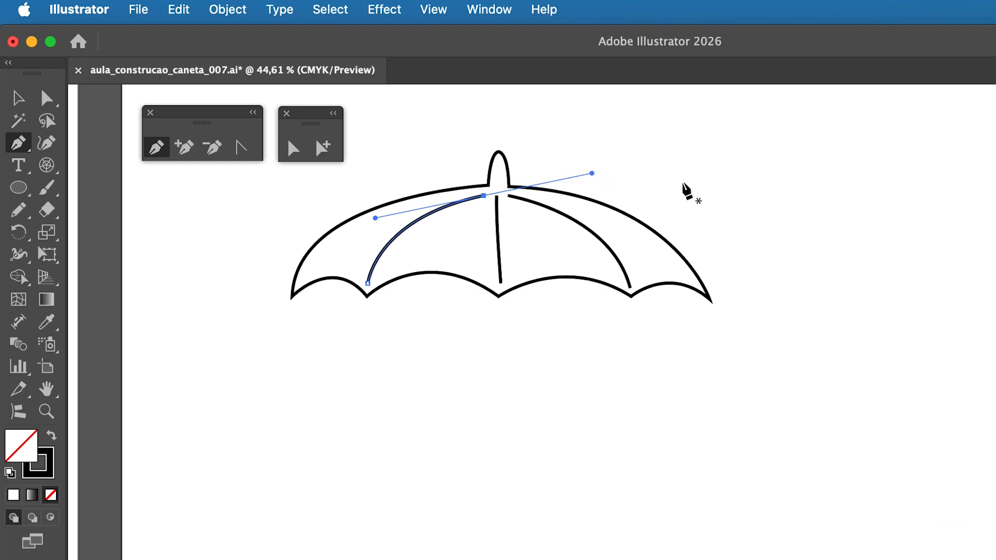
left_click(725, 189, "super")
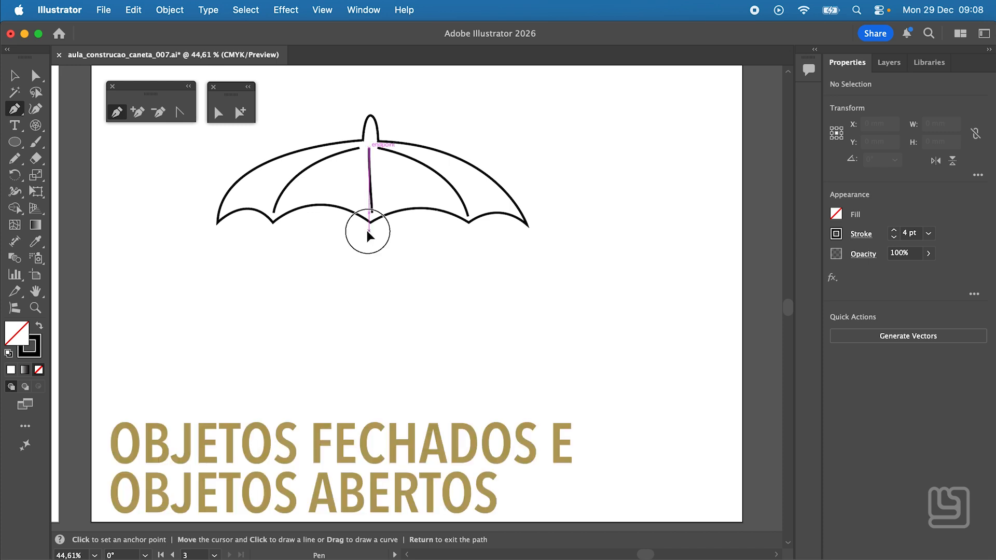
- Draw the umbrella's vertical shaft about 84 mm long, starting below the middle scallop at about X 179, Y 109 mm, and leave it open
left_click(369, 230)
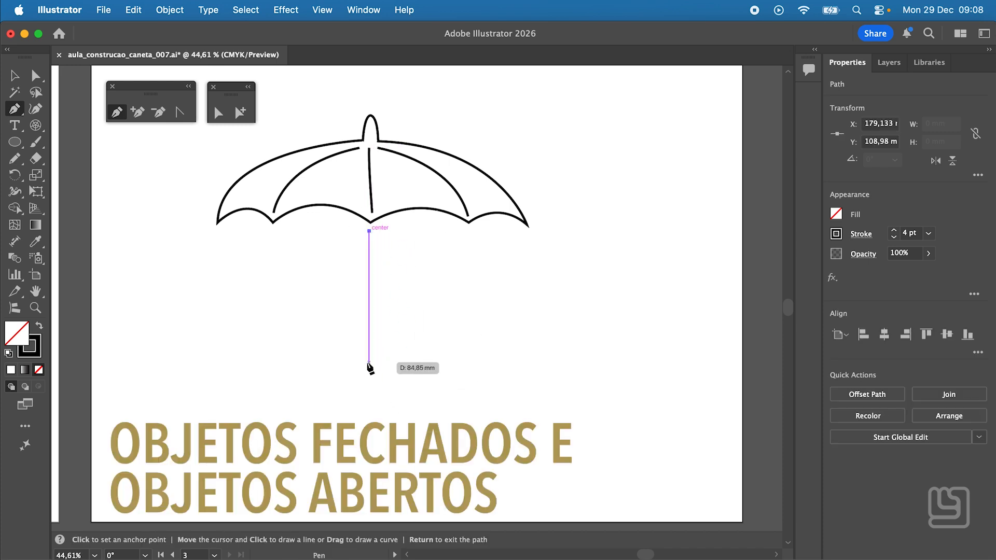
left_click(369, 362)
key("Return")
left_click(478, 314)
left_click(454, 390)
key("super+z")
key("super+z")
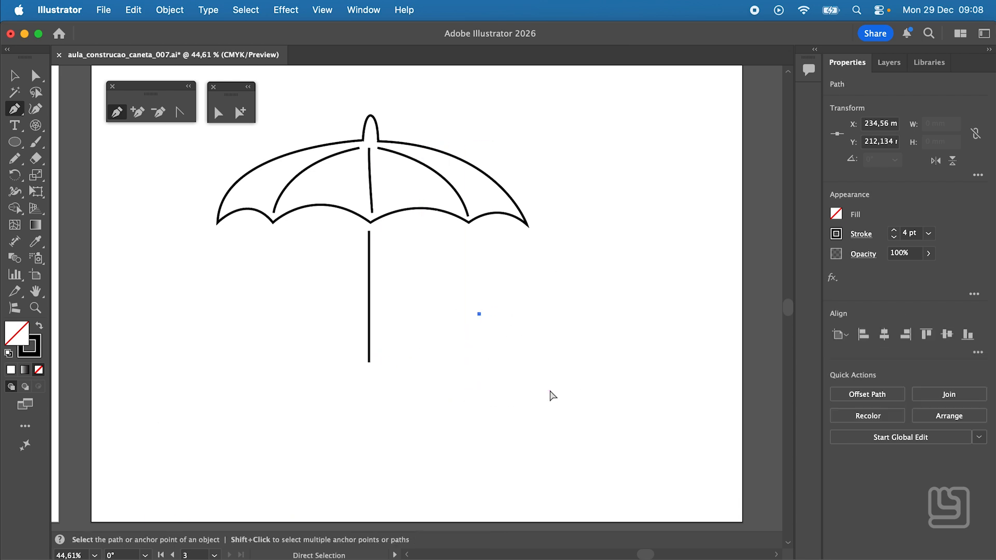
left_click(544, 309, "super")
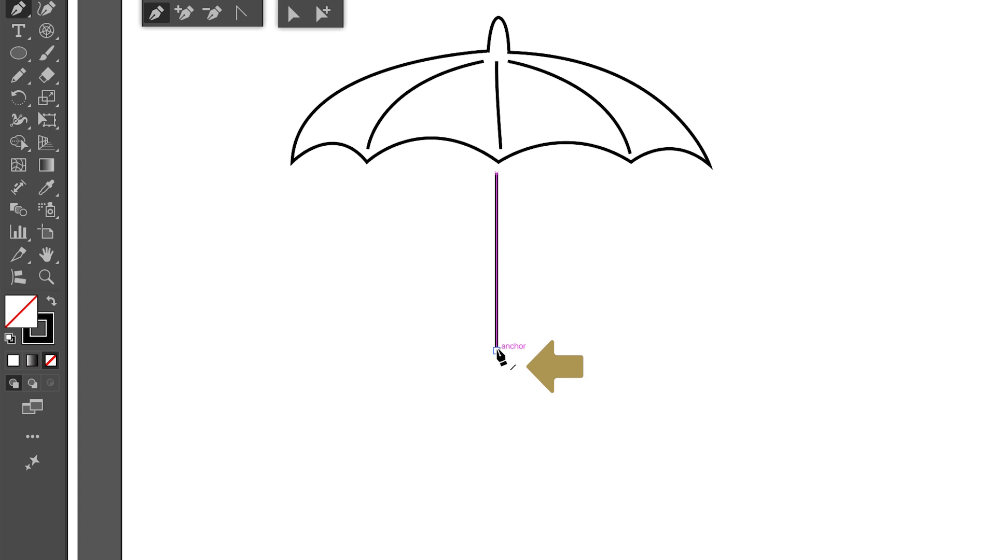
- Continue the shaft from its lower end with a rounded J-shaped hook of two smooth anchors opening upward on the right, and deselect it
left_click(496, 350)
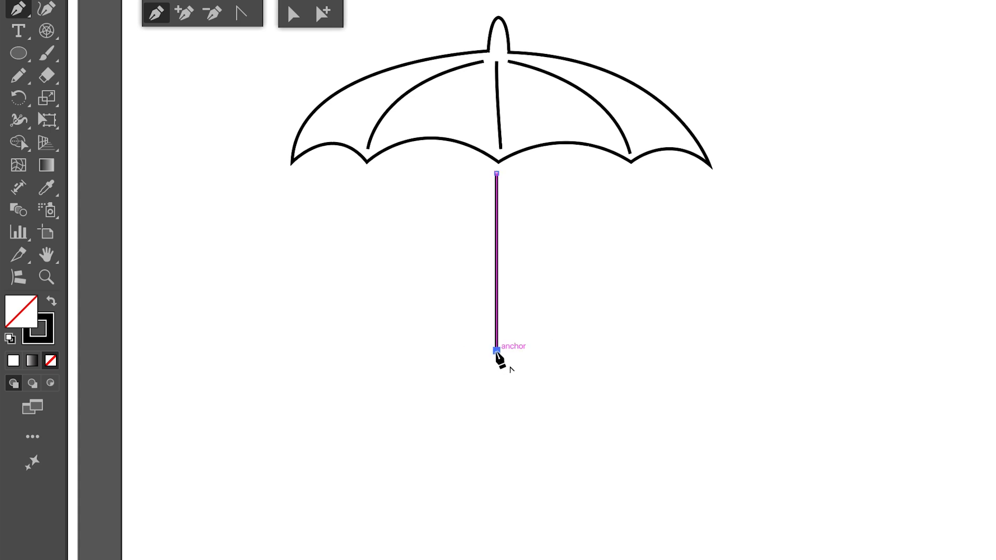
left_click_drag(530, 379, 565, 379)
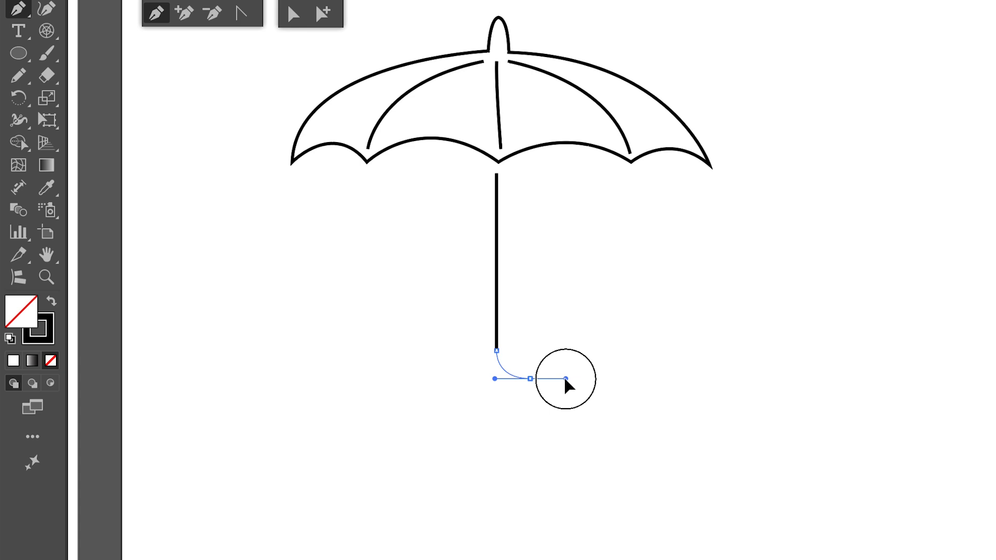
left_click_drag(565, 380, 556, 381)
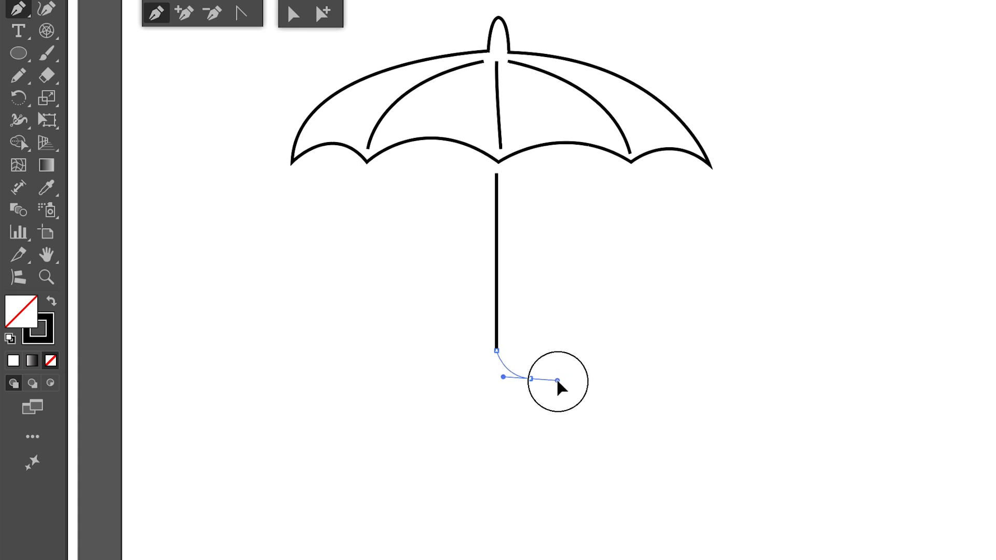
mouse_move(559, 382)
left_mouse_down()
mouse_move(549, 403)
mouse_move(631, 364)
mouse_move(610, 395)
mouse_move(562, 394)
left_mouse_up()
key("space")
left_click_drag(569, 350, 567, 339)
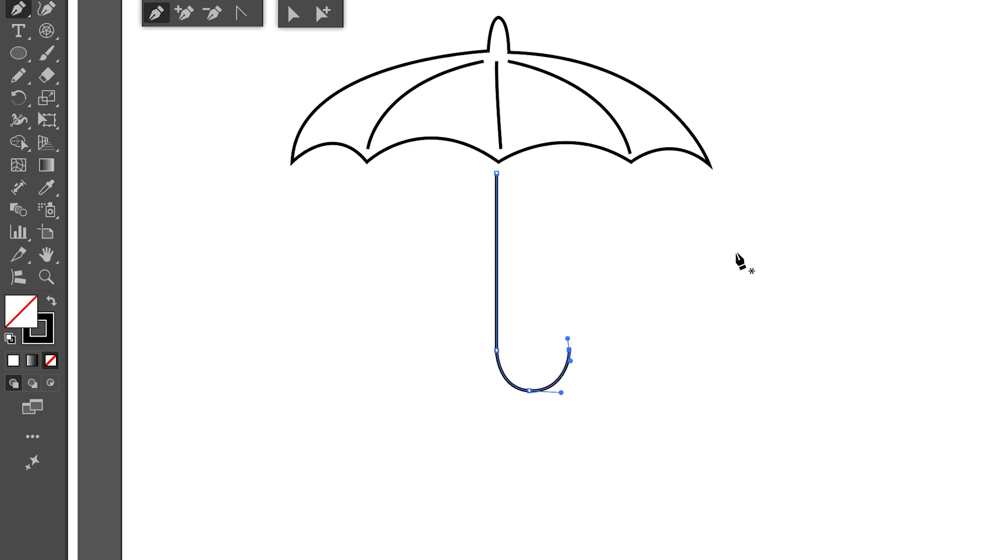
left_click(698, 267, "super")
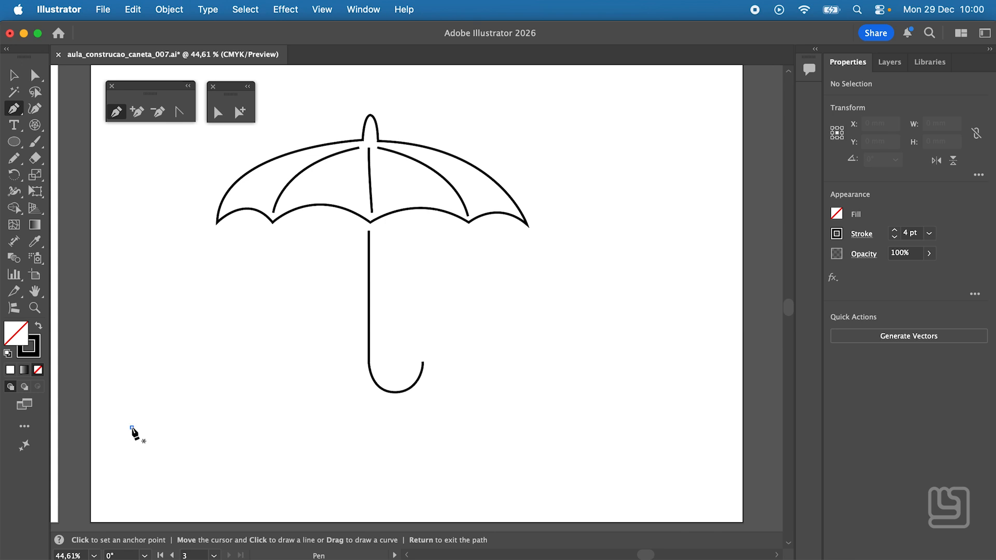
- Draw an open wavy water line about 375 mm wide below the umbrella, with a curled crest near the middle, ending at about X 401, Y 238 mm
left_click(132, 427)
left_click_drag(199, 435, 451, 429)
left_click_drag(526, 435, 554, 446)
left_click_drag(614, 440, 637, 434)
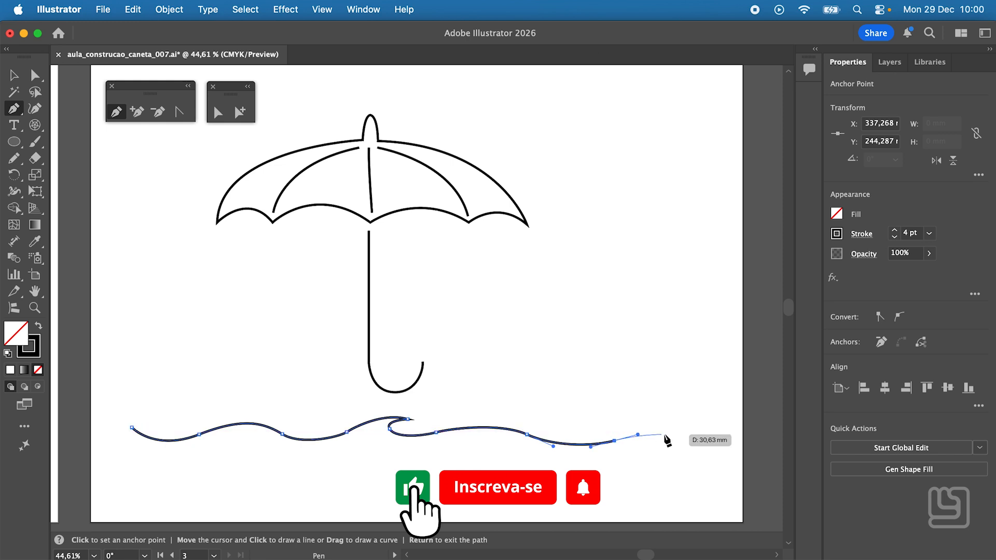
left_click(714, 431)
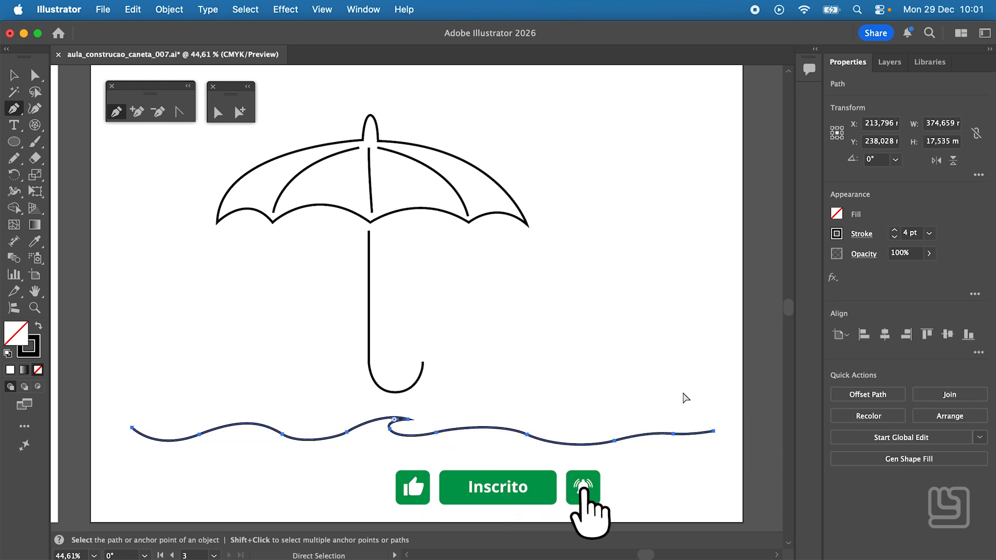
left_click(682, 400, "super")
- Extend the wave line into a closed water shape with corners at about X 401, Y 282 mm and X 26, Y 284 mm
left_click(713, 432)
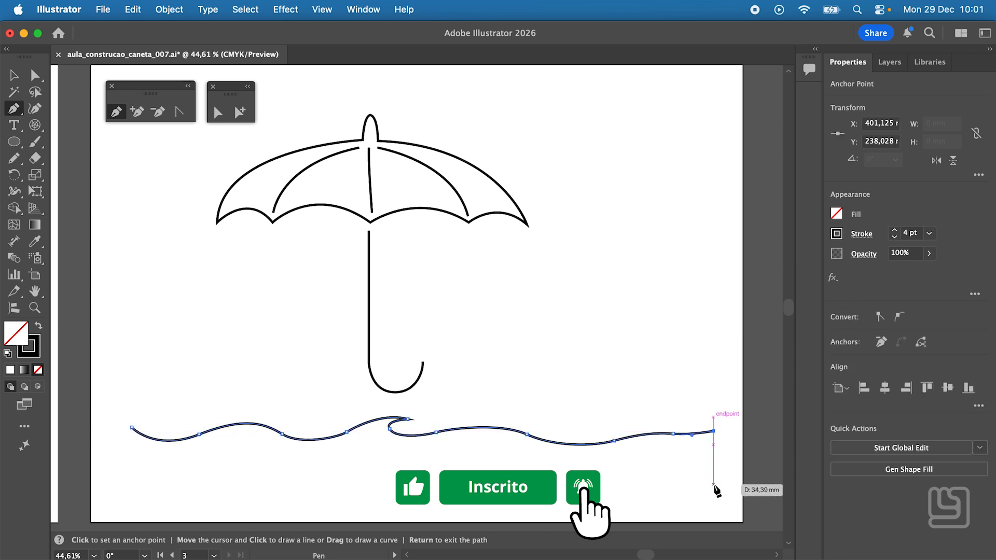
left_click(714, 499)
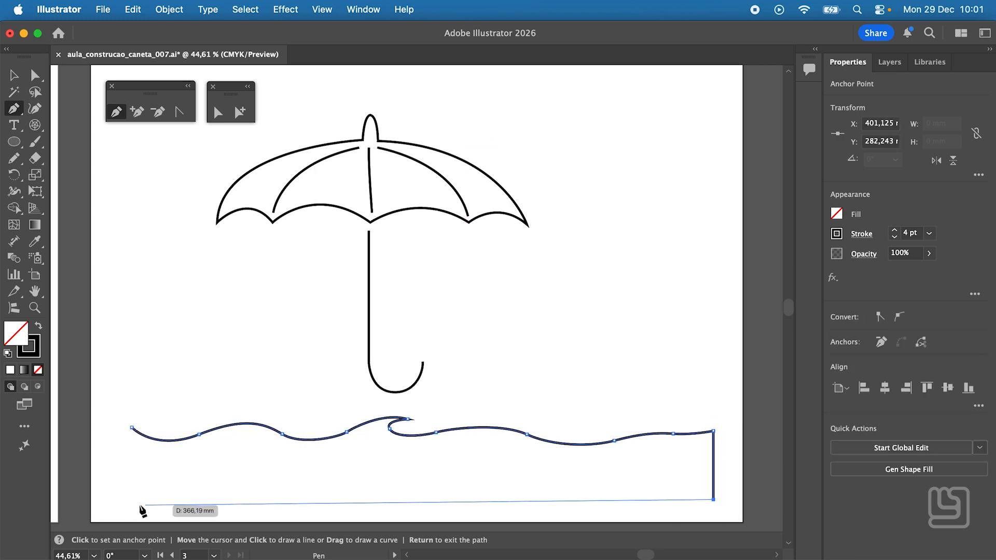
left_click(132, 502)
left_click(131, 428)
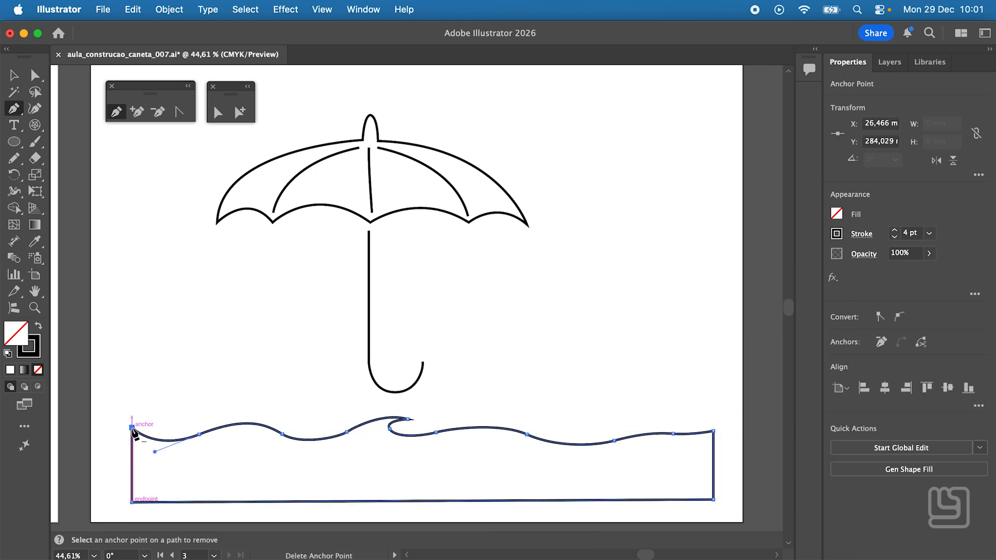
- Fill the umbrella canopy with yellow and the closed water shape with blue
left_click(14, 77)
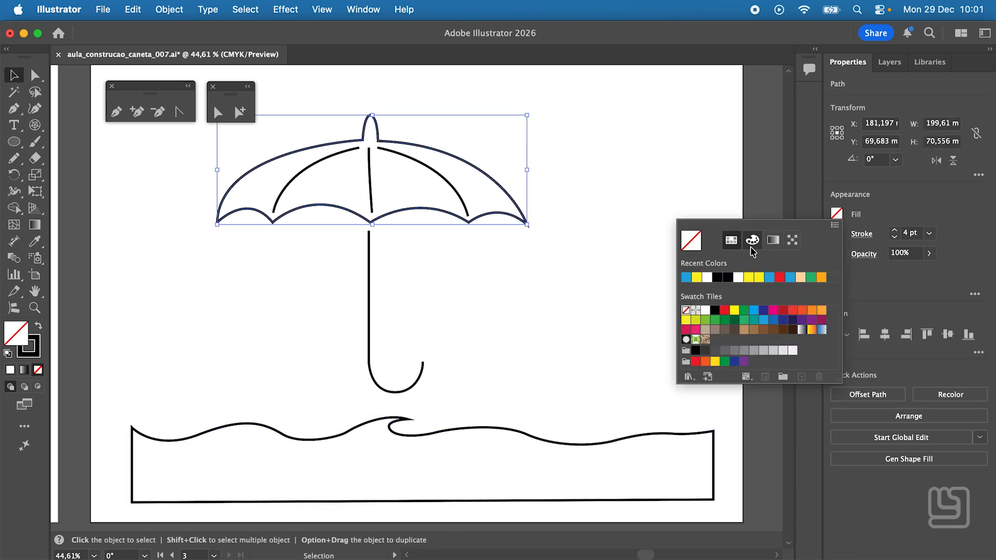
left_click(748, 278)
left_click(528, 441)
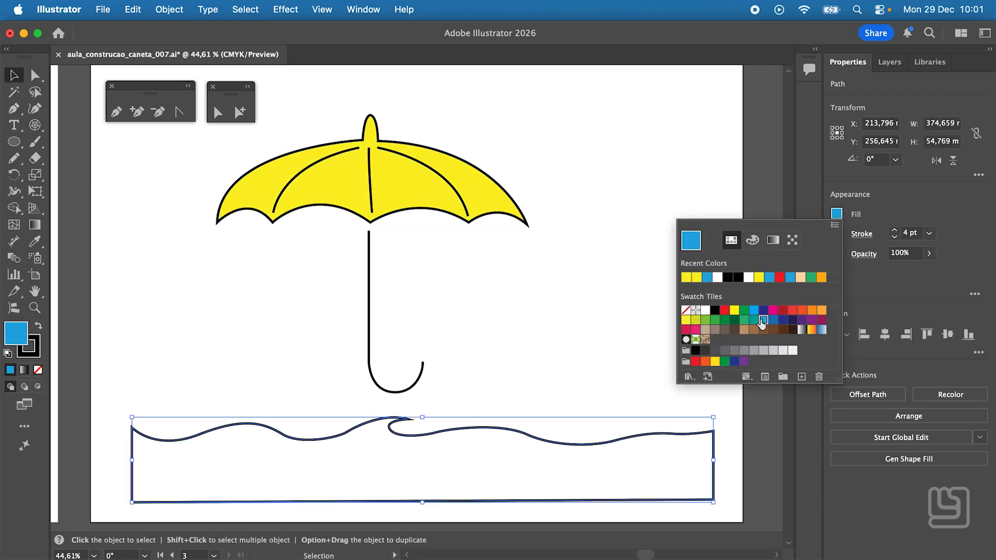